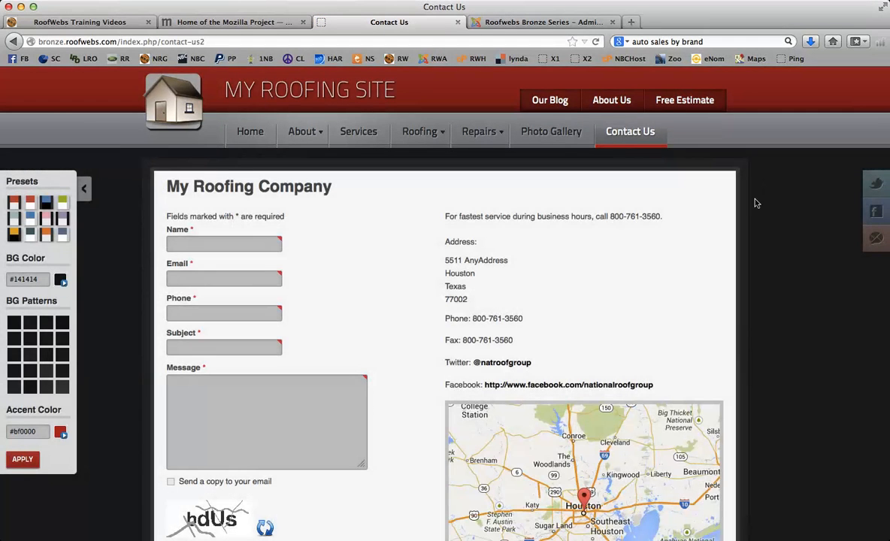
Step: Review the live Contact Us page, including its form, company address details and map
{"action": "scroll", "coordinate": [756, 201], "scroll_direction": "down", "scroll_amount": 2}
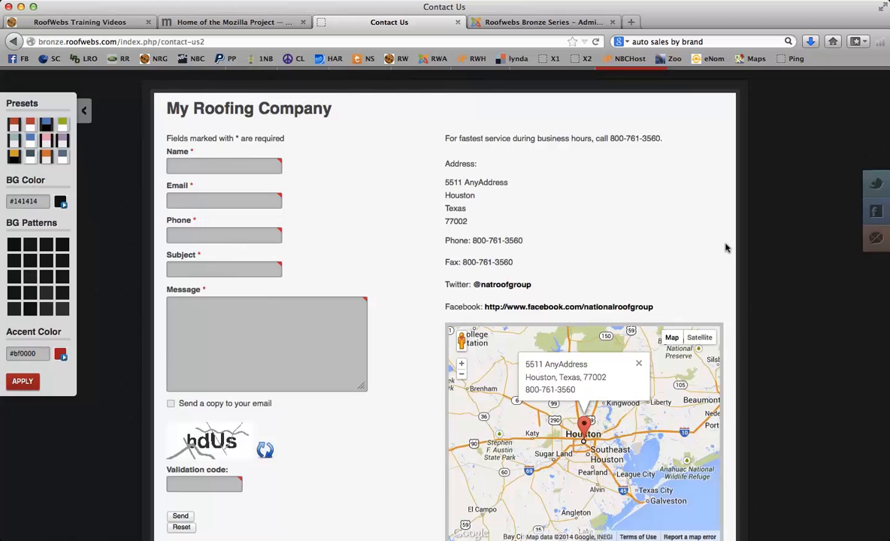
{"action": "scroll", "coordinate": [727, 248], "scroll_direction": "down", "scroll_amount": 5}
{"action": "scroll", "coordinate": [727, 248], "scroll_direction": "up", "scroll_amount": 1}
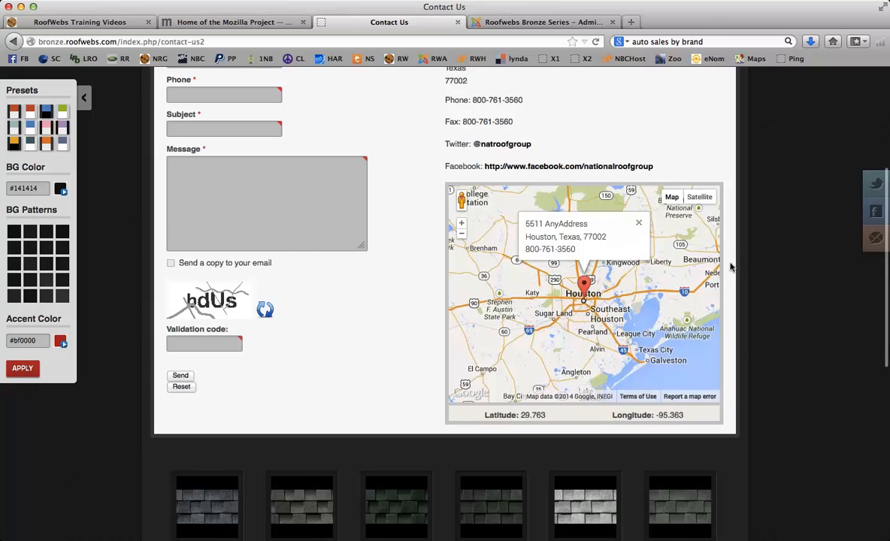
{"action": "scroll", "coordinate": [730, 267], "scroll_direction": "up", "scroll_amount": 5}
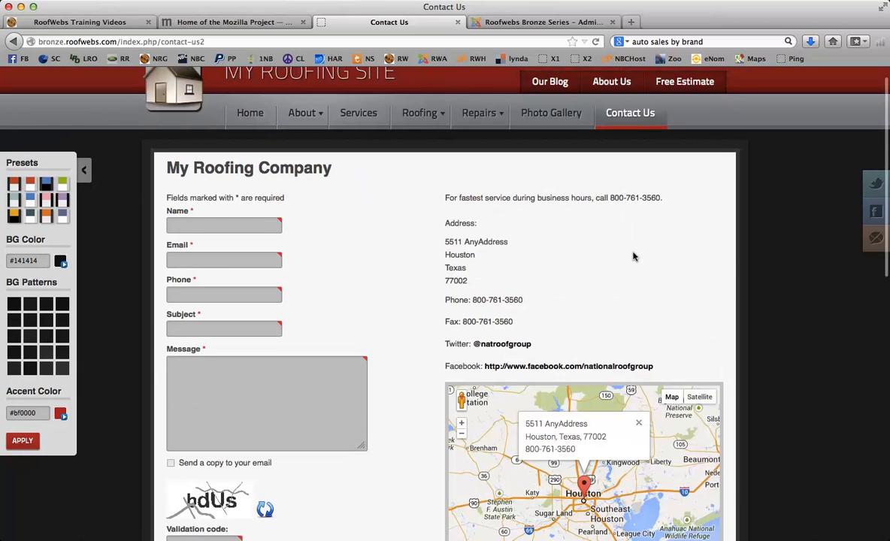
Step: Switch to the Joomla administration site and log in with the account's user name and password
{"action": "left_click", "coordinate": [538, 23]}
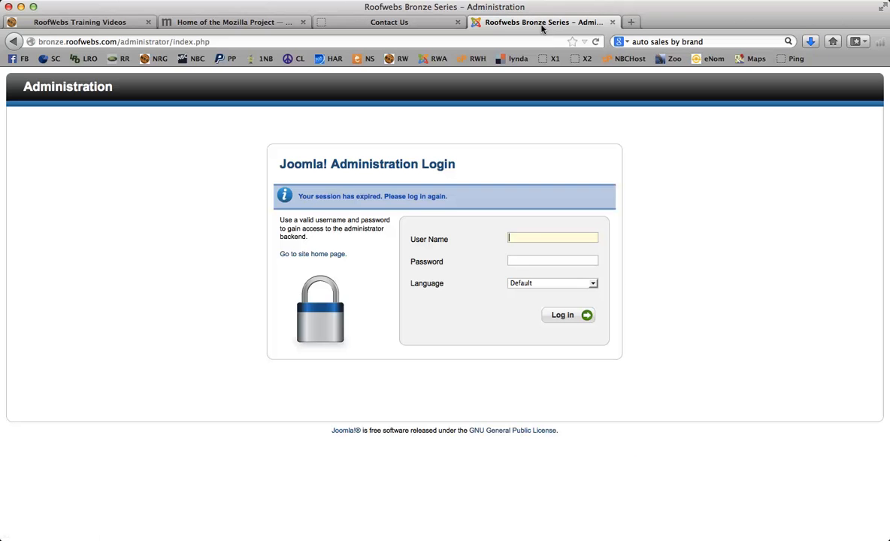
{"action": "left_click", "coordinate": [538, 237]}
{"action": "left_click", "coordinate": [531, 259]}
{"action": "left_click", "coordinate": [560, 314]}
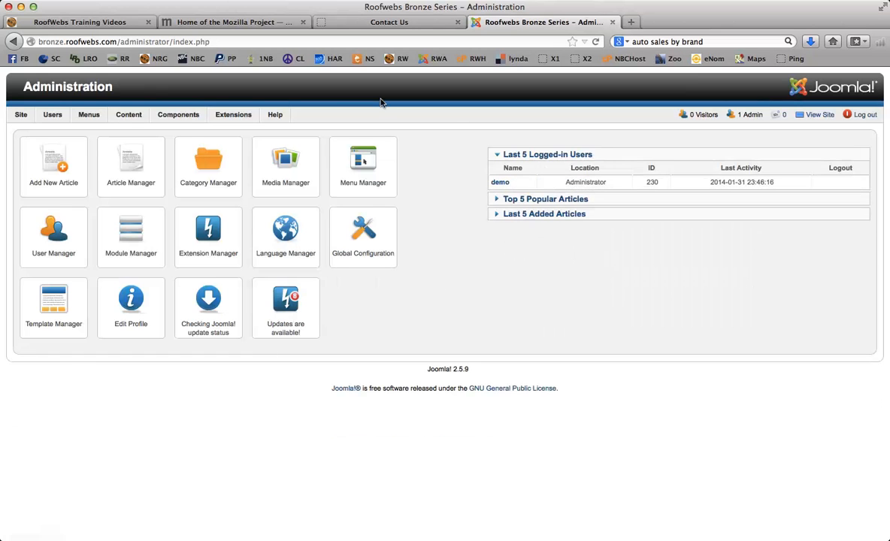
Step: Open the list of contacts in the Contact Enhanced component
{"action": "left_click", "coordinate": [128, 115]}
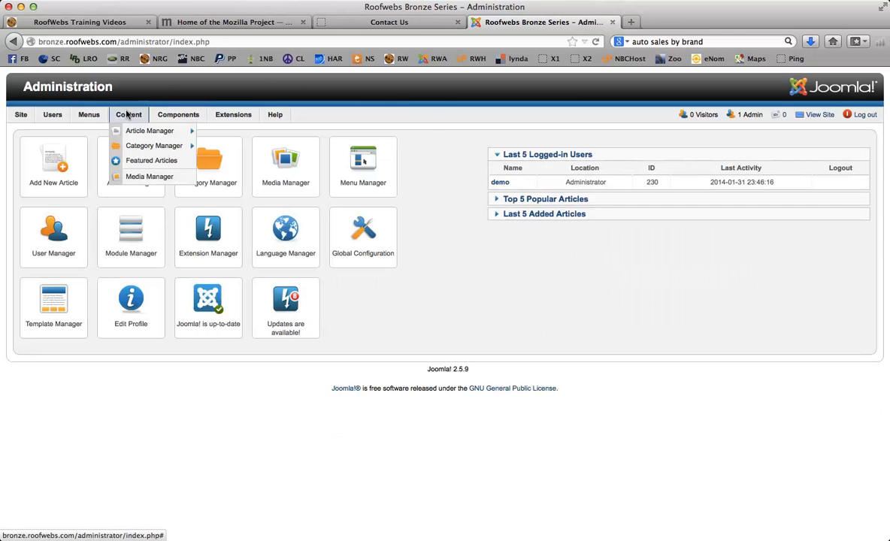
{"action": "mouse_move", "coordinate": [226, 113]}
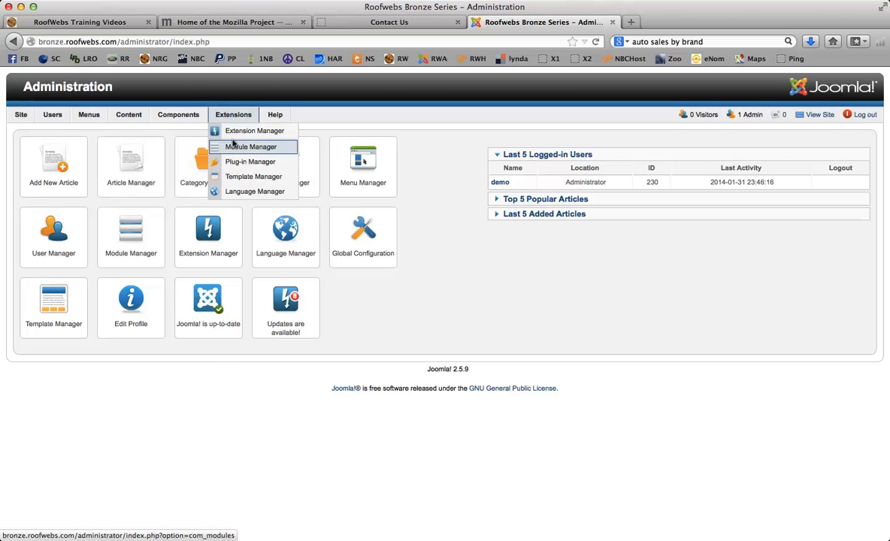
{"action": "mouse_move", "coordinate": [188, 111]}
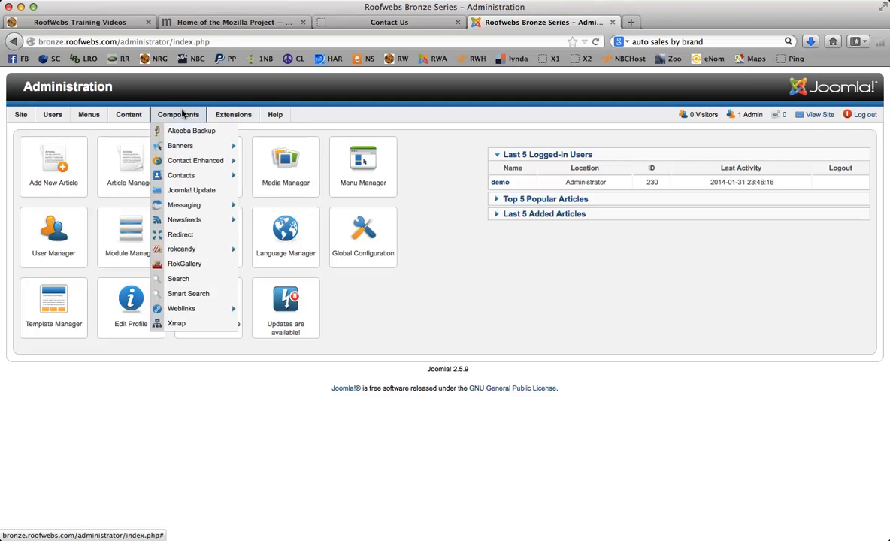
{"action": "mouse_move", "coordinate": [180, 157]}
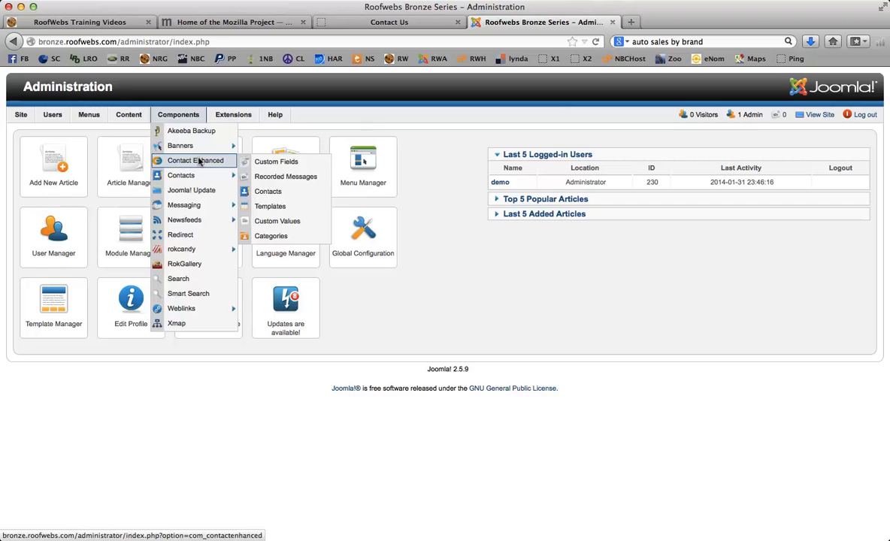
{"action": "left_click", "coordinate": [267, 191]}
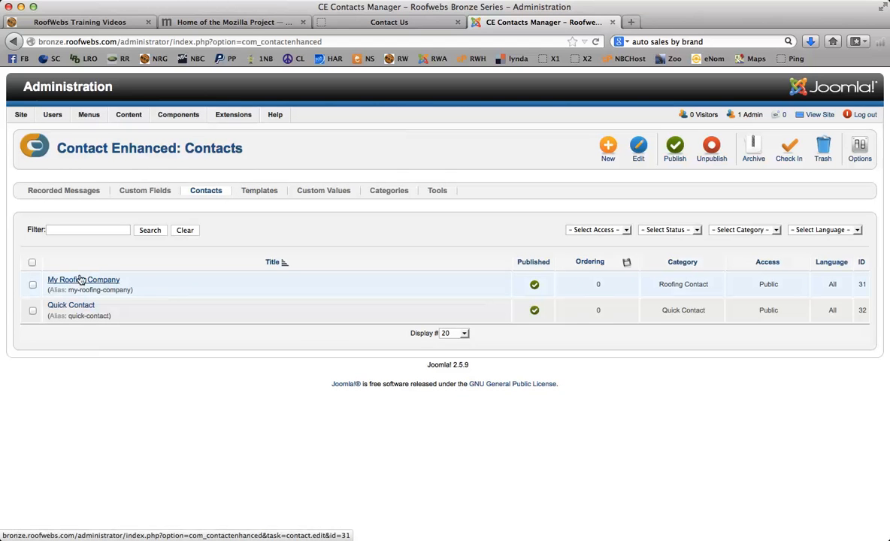
Step: Compare the live site's full Contact Us page with the Quick Contact form on the home page
{"action": "left_click", "coordinate": [365, 25]}
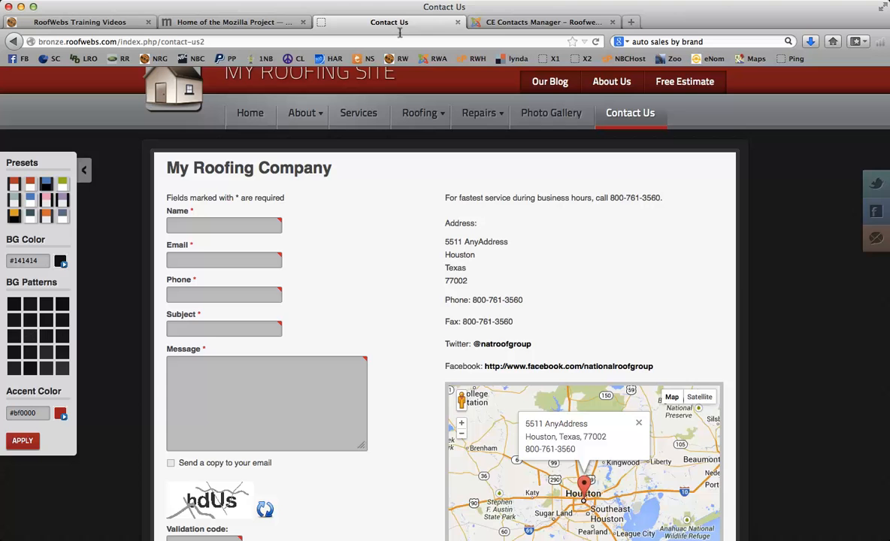
{"action": "scroll", "coordinate": [729, 286], "scroll_direction": "down", "scroll_amount": 5}
{"action": "scroll", "coordinate": [729, 284], "scroll_direction": "up", "scroll_amount": 5}
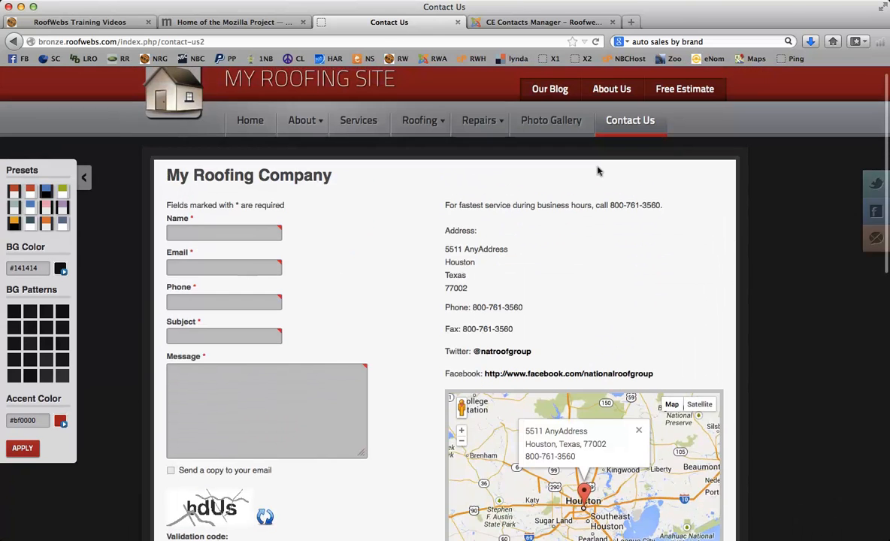
{"action": "left_click", "coordinate": [551, 23]}
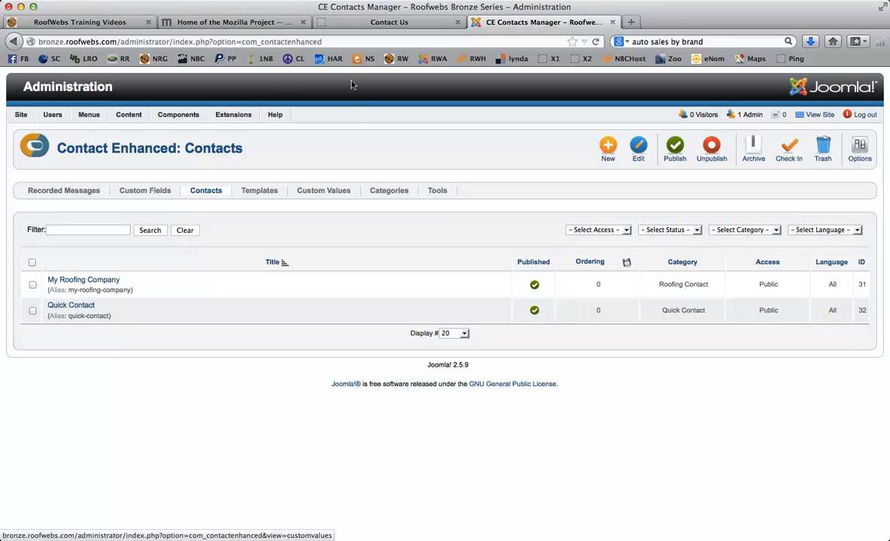
{"action": "left_click", "coordinate": [402, 23]}
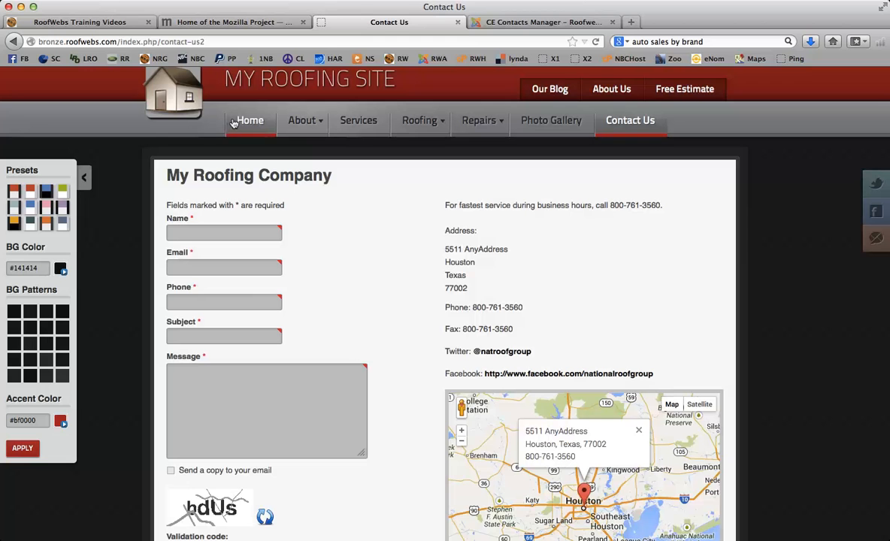
{"action": "key", "text": "super+r"}
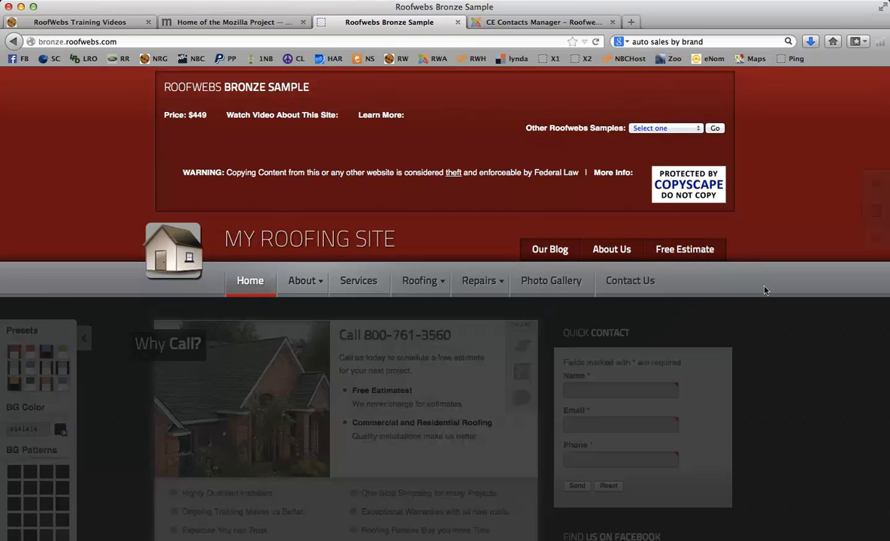
{"action": "scroll", "coordinate": [765, 290], "scroll_direction": "down", "scroll_amount": 4}
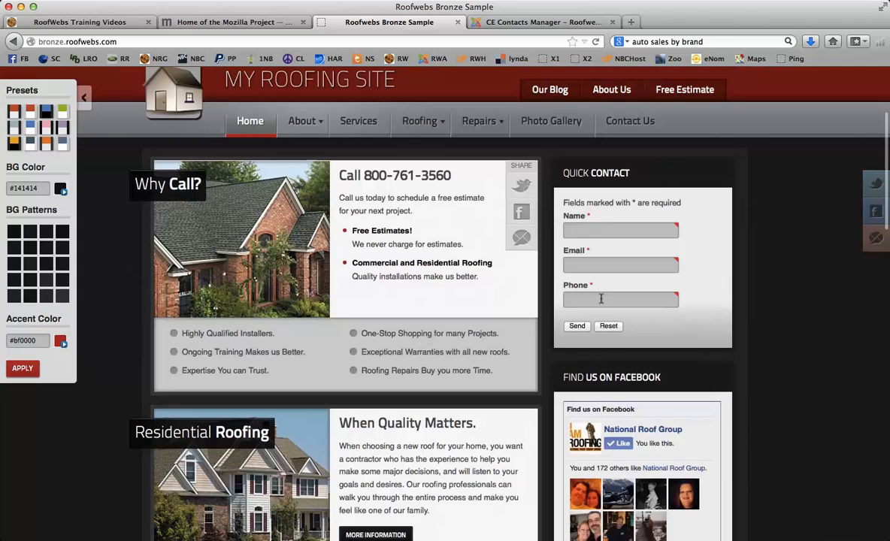
Step: Open the My Roofing Company contact for editing and load the live Contact Us page for comparison
{"action": "left_click", "coordinate": [544, 23]}
{"action": "left_click", "coordinate": [86, 280]}
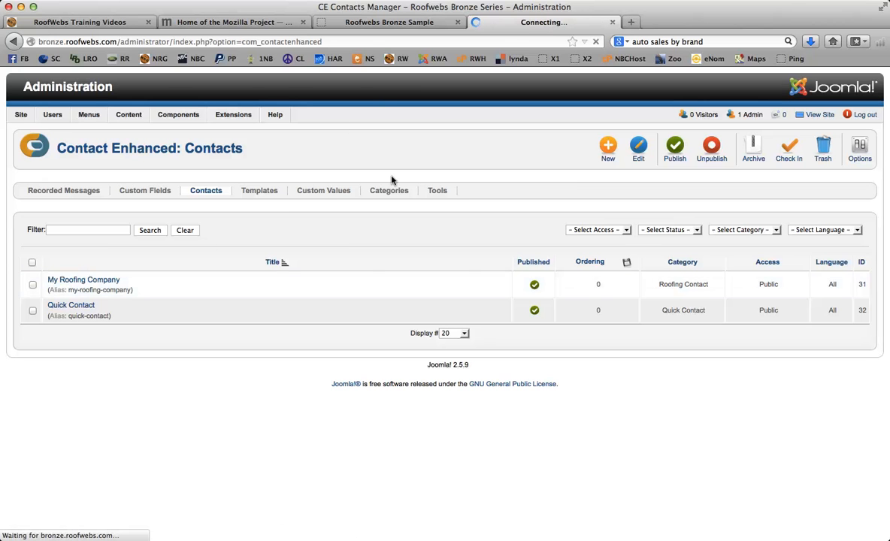
{"action": "left_click", "coordinate": [390, 22]}
{"action": "left_click", "coordinate": [630, 122]}
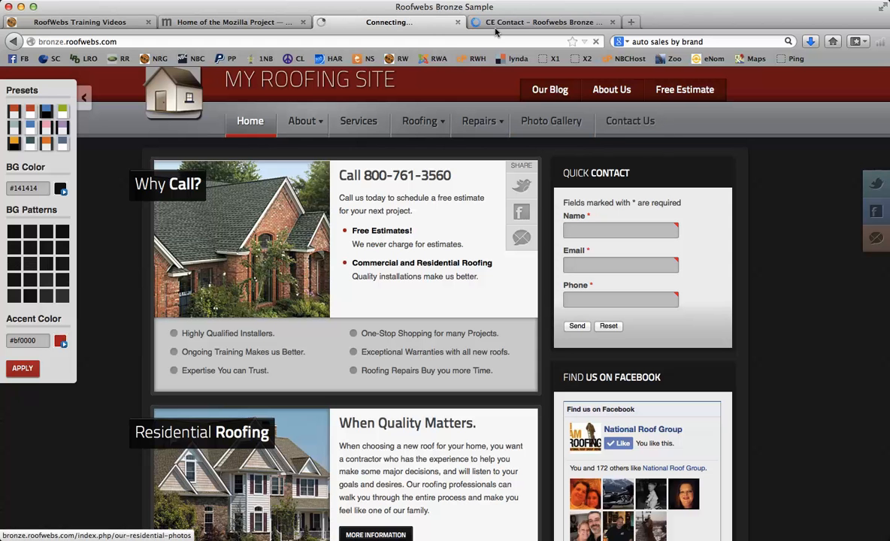
{"action": "left_click", "coordinate": [544, 21]}
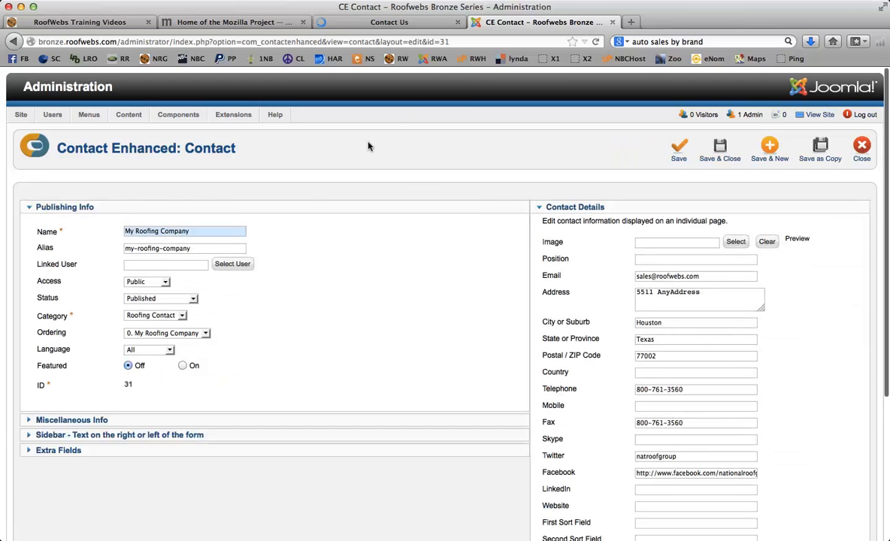
Step: Compare the contact's Name field with the heading on the live Contact Us page
{"action": "left_click_drag", "start_coordinate": [210, 230], "coordinate": [114, 222]}
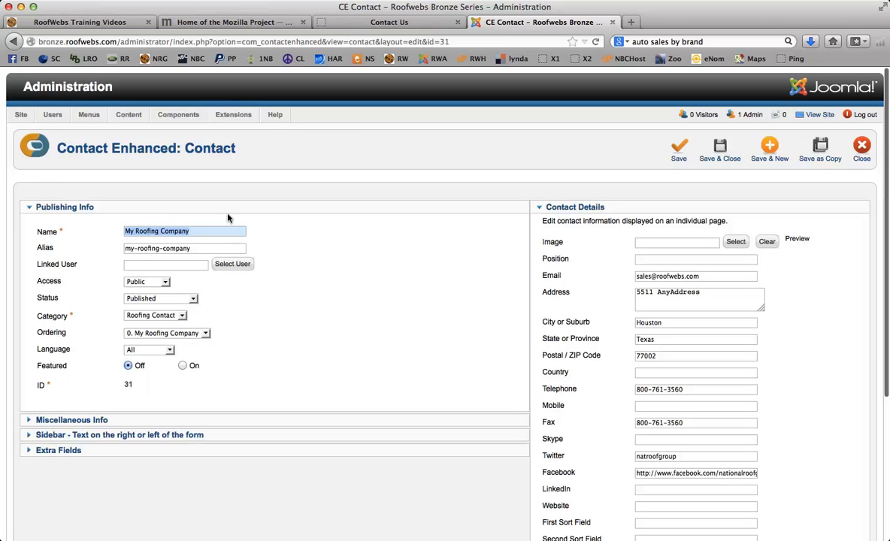
{"action": "left_click", "coordinate": [393, 22]}
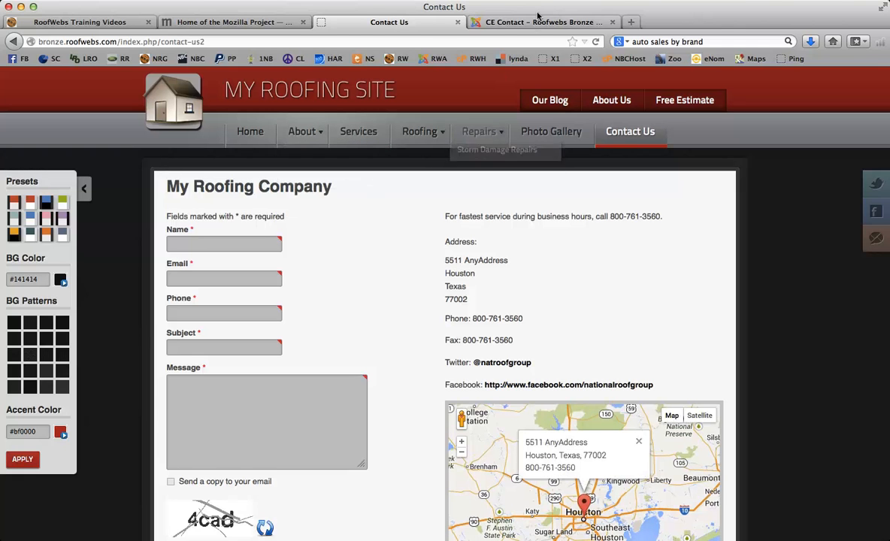
{"action": "left_click", "coordinate": [497, 21]}
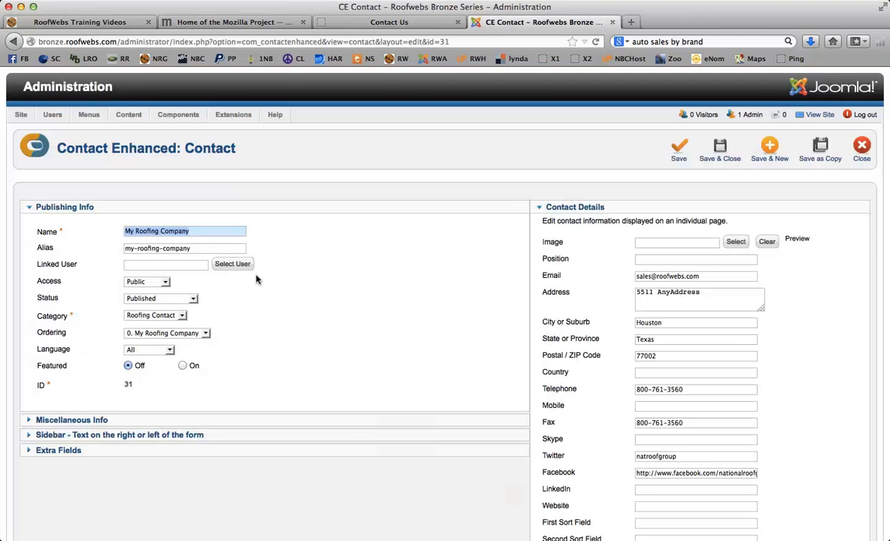
Step: Expand the contact's sidebar text and compare it and the contact details with the live Contact Us page
{"action": "left_click", "coordinate": [46, 435]}
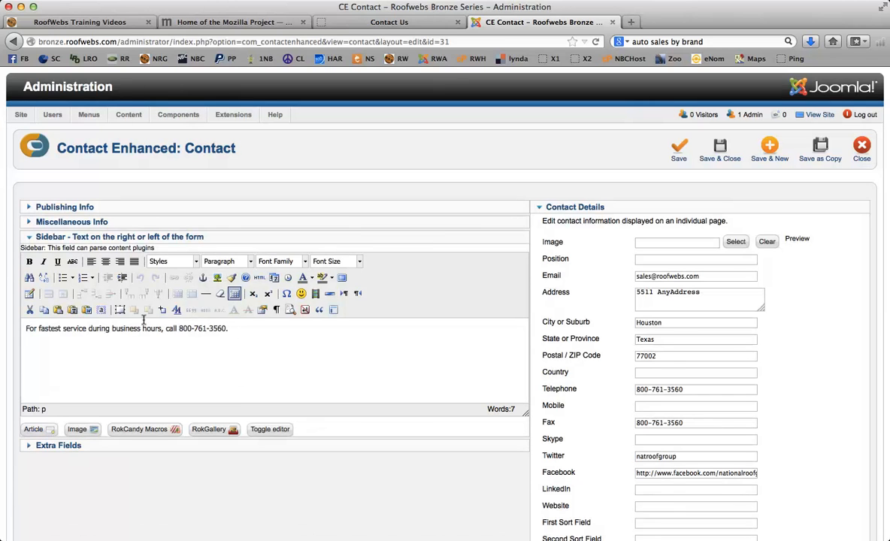
{"action": "left_click_drag", "start_coordinate": [63, 328], "coordinate": [281, 326]}
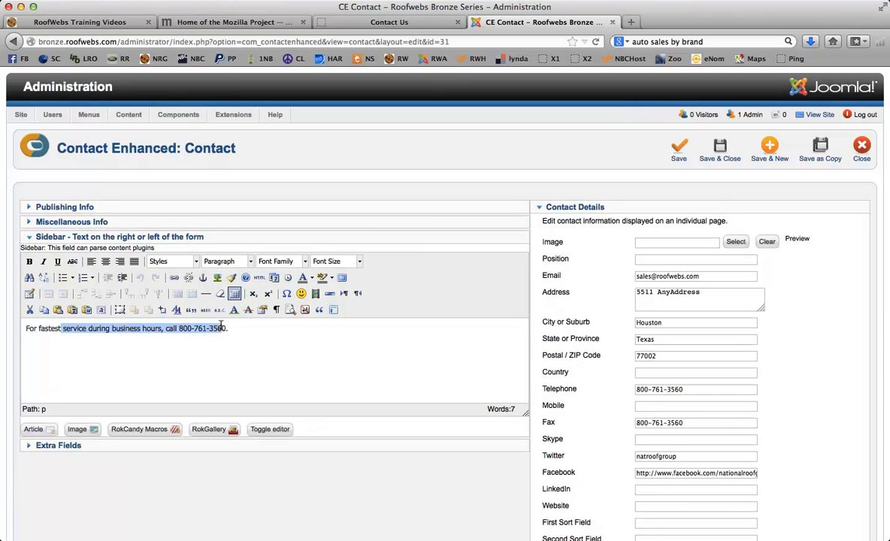
{"action": "left_click", "coordinate": [304, 323]}
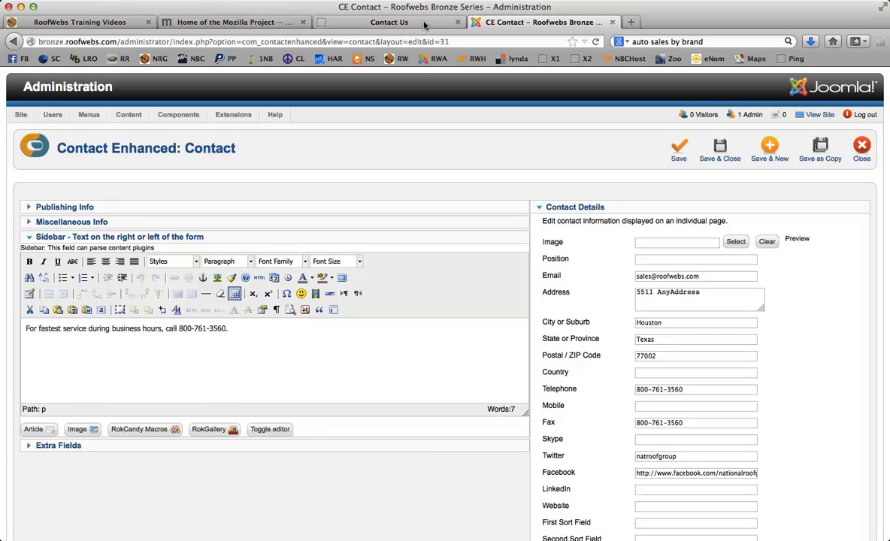
{"action": "left_click", "coordinate": [395, 24]}
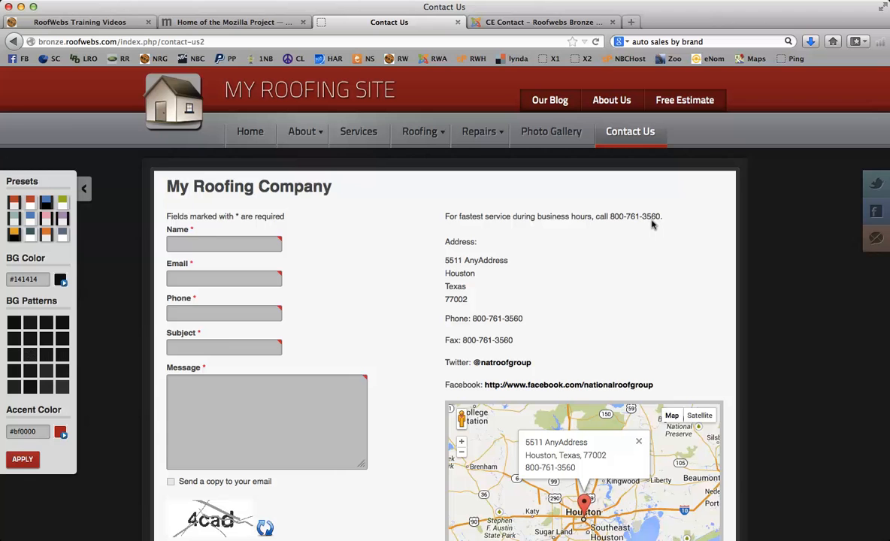
{"action": "scroll", "coordinate": [707, 276], "scroll_direction": "down", "scroll_amount": 5}
{"action": "scroll", "coordinate": [703, 275], "scroll_direction": "up", "scroll_amount": 3}
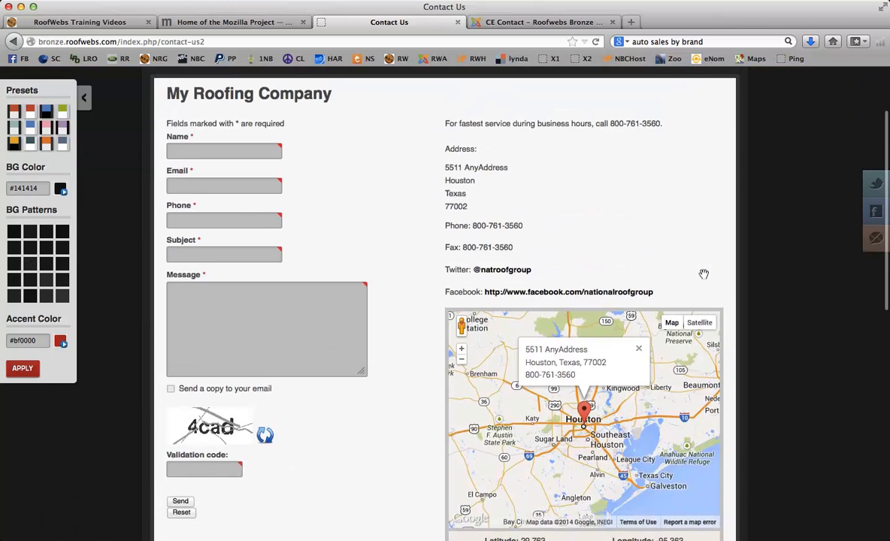
{"action": "scroll", "coordinate": [705, 276], "scroll_direction": "up", "scroll_amount": 1}
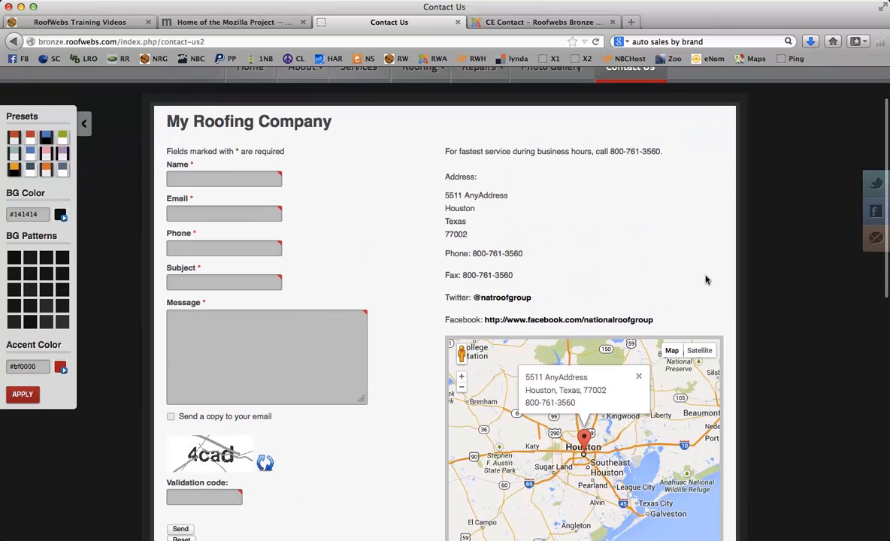
{"action": "left_click", "coordinate": [540, 24]}
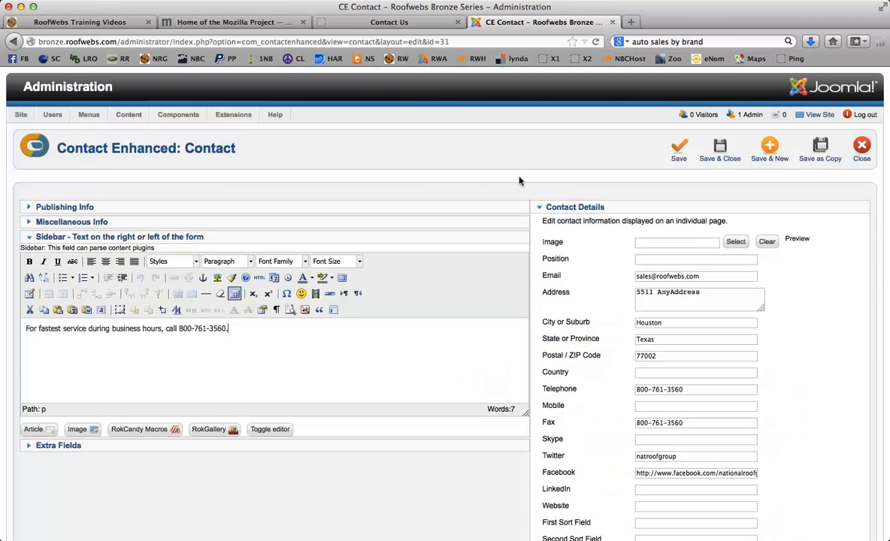
Step: Examine the Contact Details section, focusing on the Email field
{"action": "scroll", "coordinate": [530, 181], "scroll_direction": "down", "scroll_amount": 4}
{"action": "scroll", "coordinate": [527, 181], "scroll_direction": "up", "scroll_amount": 1}
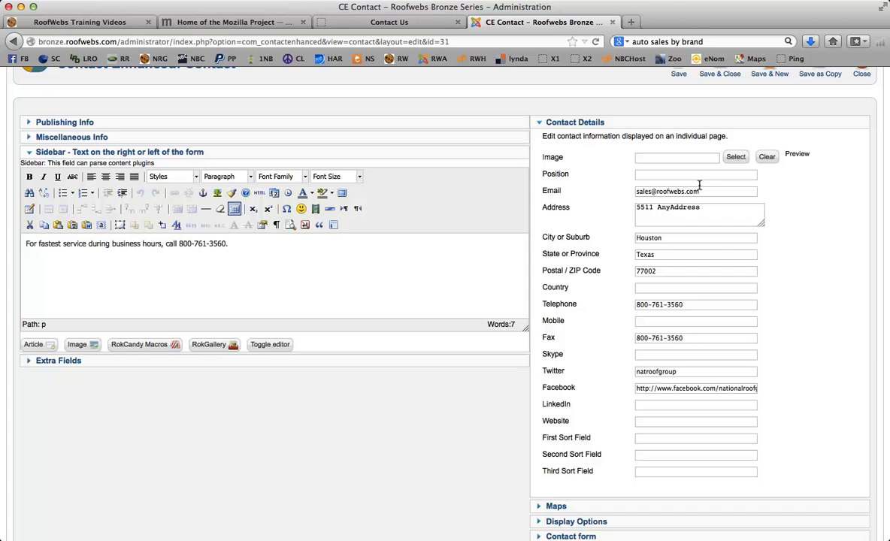
{"action": "mouse_move", "coordinate": [542, 191]}
{"action": "left_click_drag", "start_coordinate": [700, 185], "coordinate": [630, 186]}
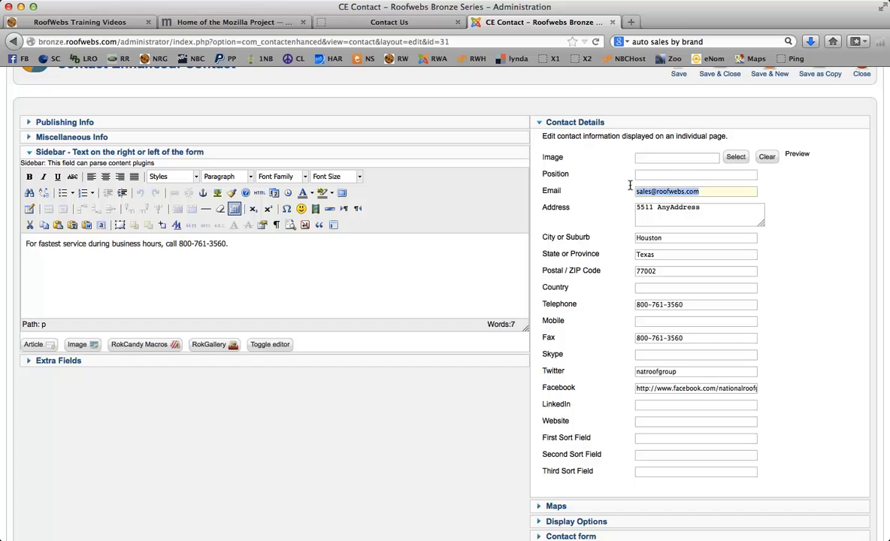
{"action": "left_click", "coordinate": [586, 86]}
Step: Examine the contact's Twitter, LinkedIn and Website fields and the option groups below the Contact Details
{"action": "left_click_drag", "start_coordinate": [682, 367], "coordinate": [632, 367]}
{"action": "left_click", "coordinate": [679, 368]}
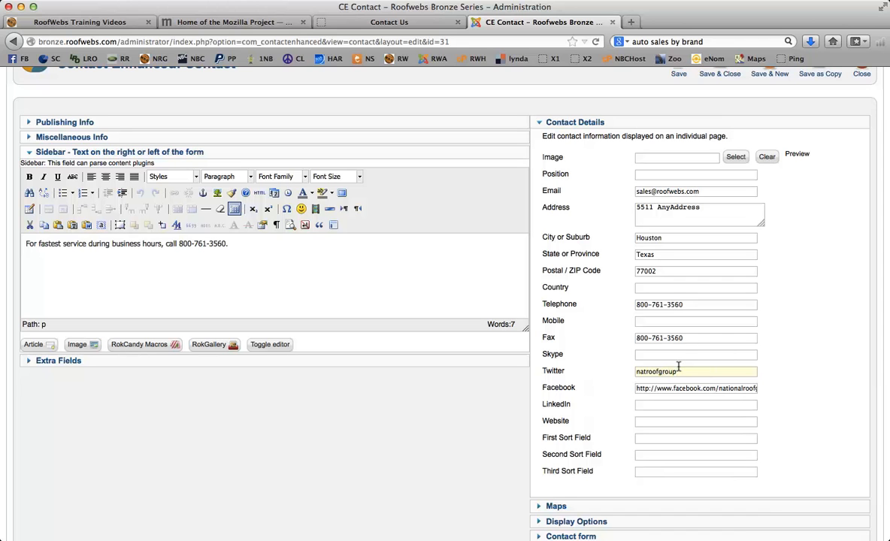
{"action": "scroll", "coordinate": [467, 363], "scroll_direction": "down", "scroll_amount": 3}
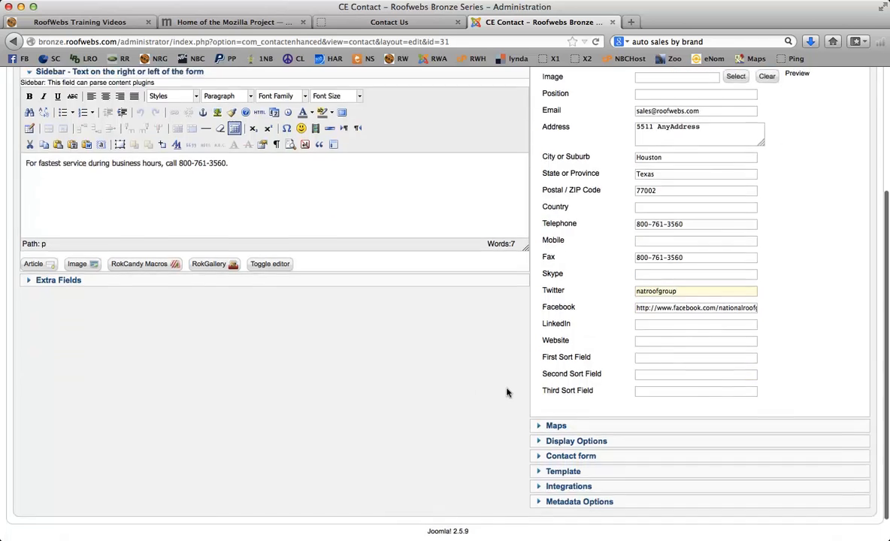
{"action": "left_click", "coordinate": [647, 324]}
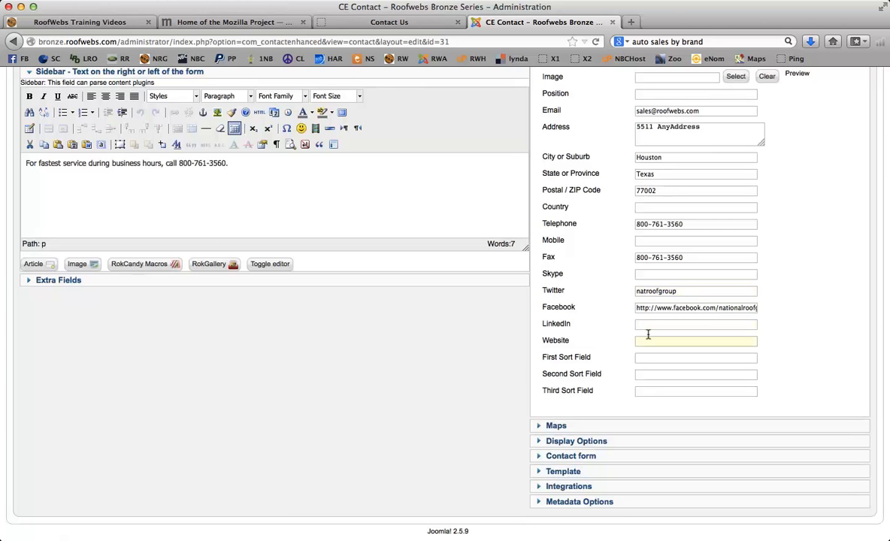
{"action": "scroll", "coordinate": [647, 334], "scroll_direction": "up", "scroll_amount": 1}
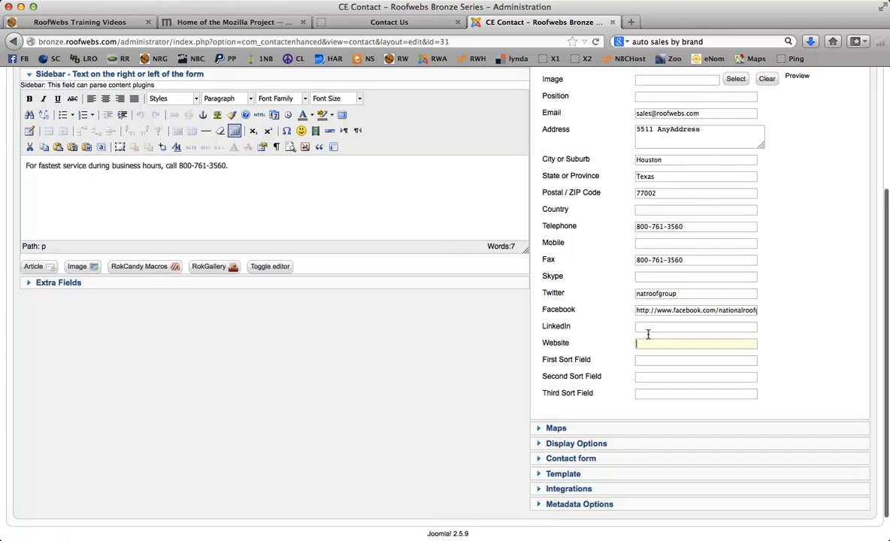
Step: Expand the contact's Maps section and examine the map around the Houston marker
{"action": "left_click", "coordinate": [533, 425]}
{"action": "mouse_move", "coordinate": [613, 280]}
{"action": "left_mouse_down"}
{"action": "mouse_move", "coordinate": [659, 338]}
{"action": "mouse_move", "coordinate": [759, 344]}
{"action": "left_mouse_up"}
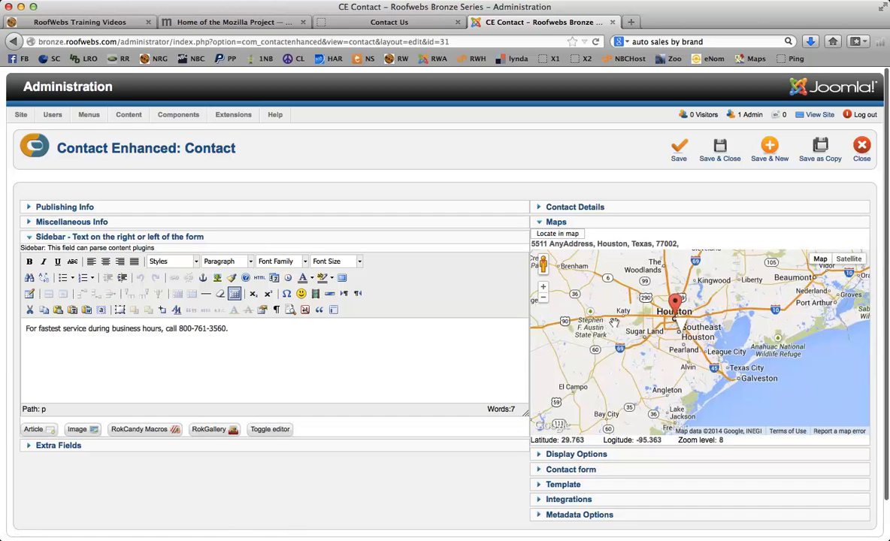
{"action": "left_click_drag", "start_coordinate": [614, 322], "coordinate": [635, 337]}
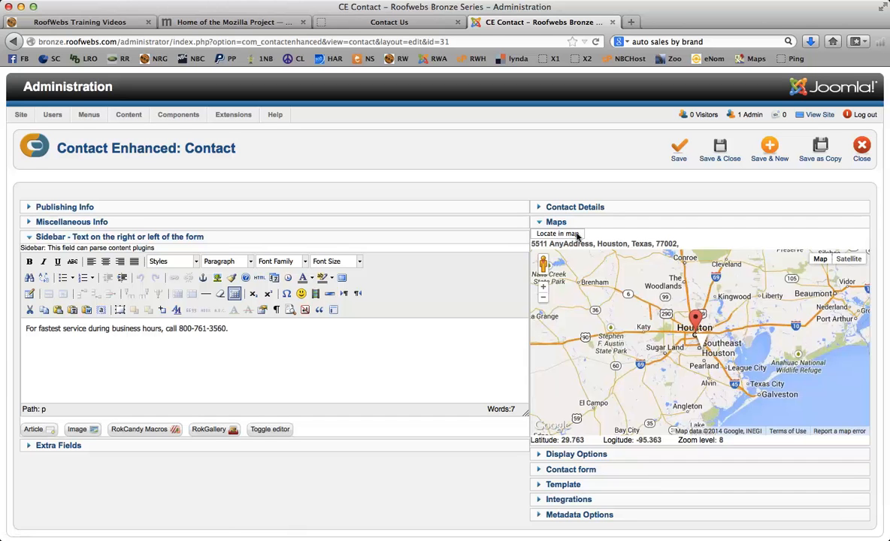
Step: Compare the address fields in Contact Details with the address line above the map in the Maps section
{"action": "left_click", "coordinate": [551, 207]}
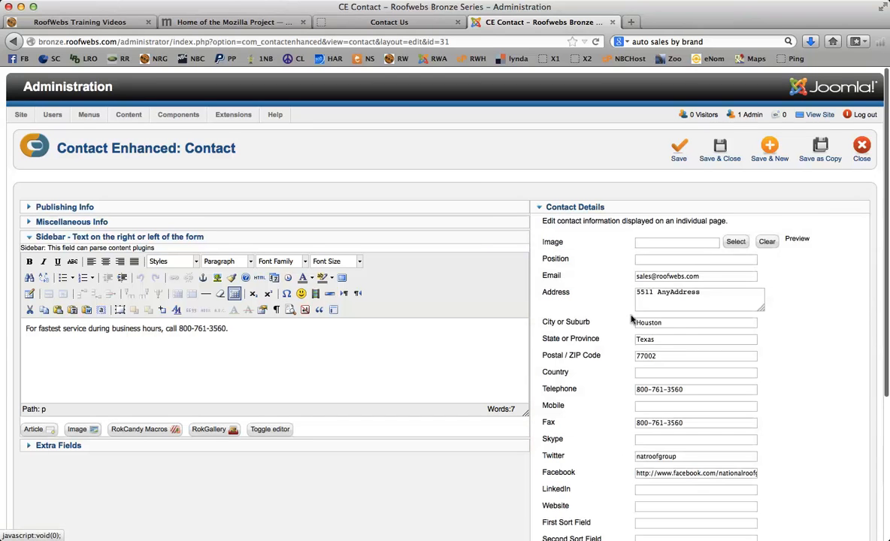
{"action": "scroll", "coordinate": [538, 361], "scroll_direction": "down", "scroll_amount": 3}
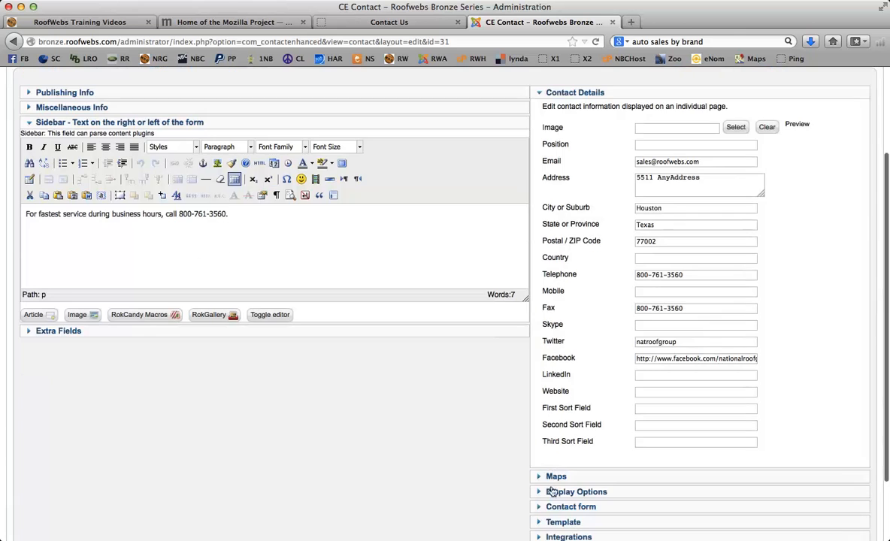
{"action": "left_click", "coordinate": [554, 476]}
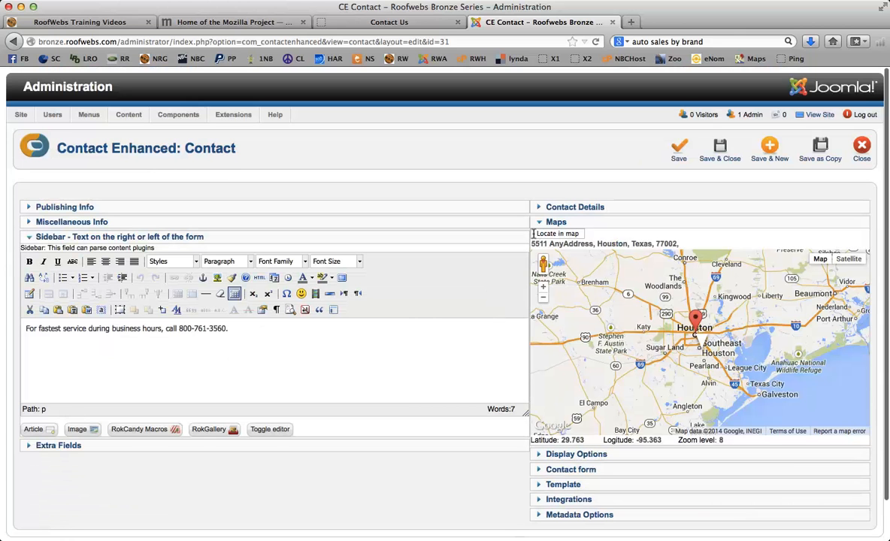
{"action": "left_click_drag", "start_coordinate": [532, 239], "coordinate": [679, 243]}
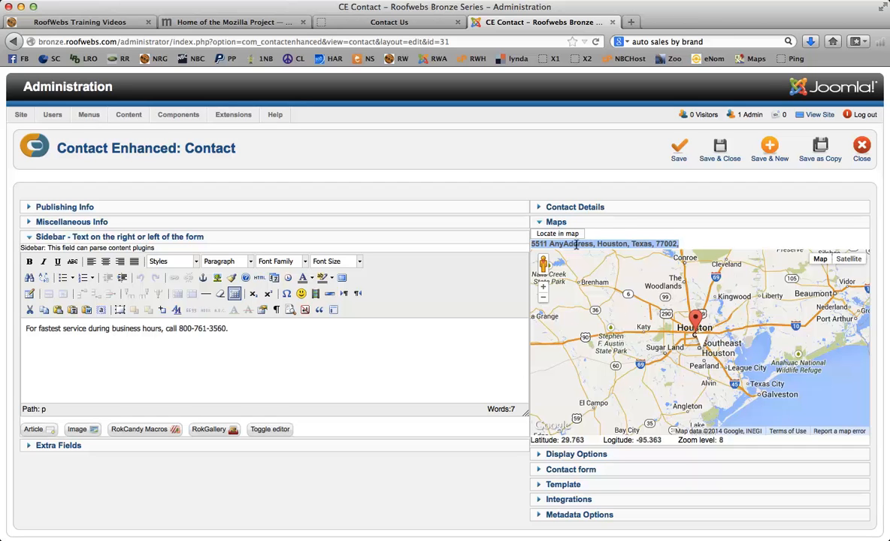
Step: Zoom the contact's map in to level 10 and back out to level 9
{"action": "left_click", "coordinate": [539, 287]}
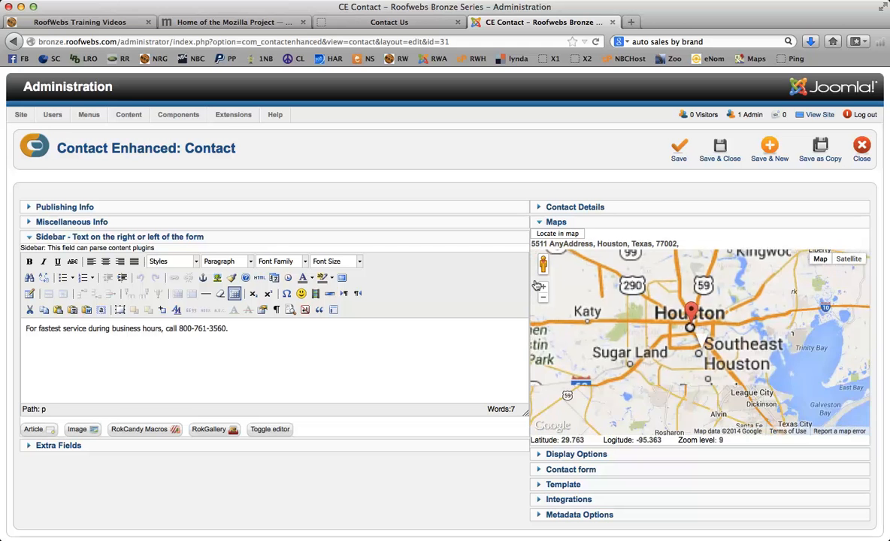
{"action": "left_click", "coordinate": [538, 286]}
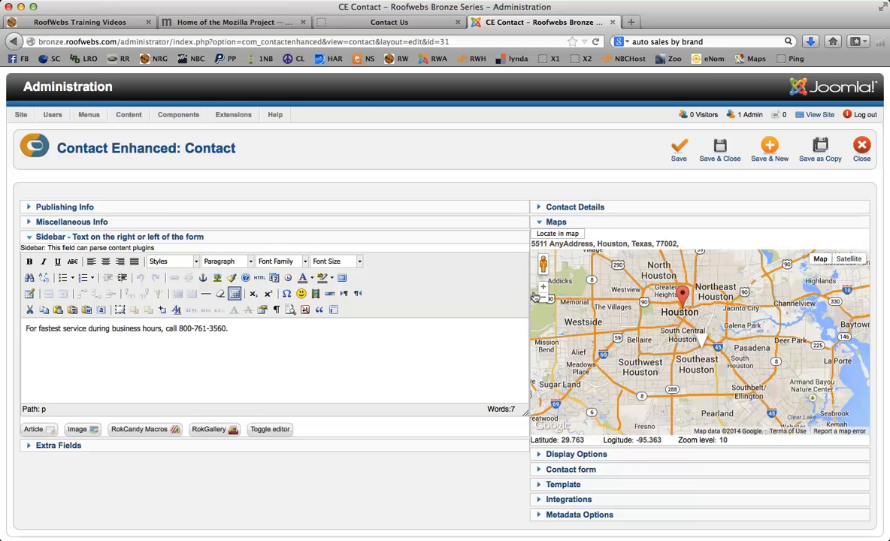
{"action": "left_click", "coordinate": [535, 299]}
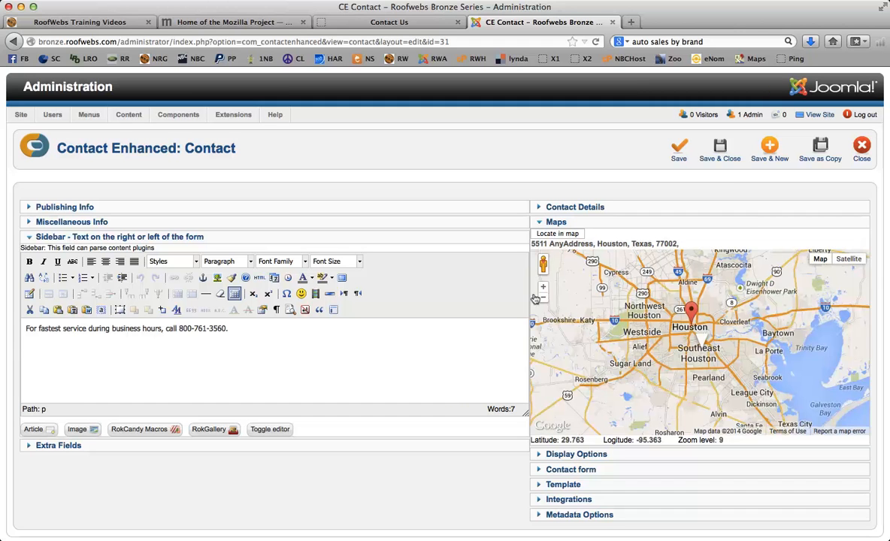
Step: Look through the contact's Display Options and collapse the section
{"action": "left_click", "coordinate": [545, 453]}
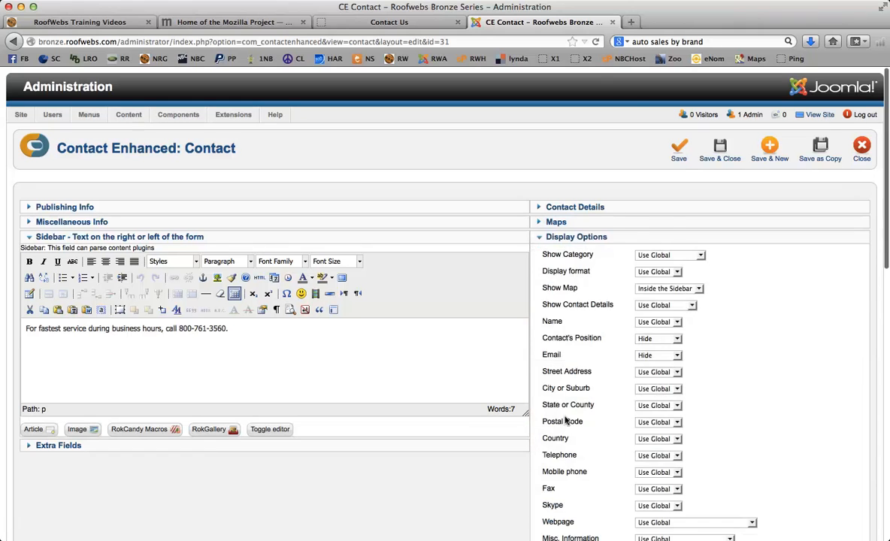
{"action": "scroll", "coordinate": [754, 368], "scroll_direction": "down", "scroll_amount": 10}
{"action": "scroll", "coordinate": [755, 368], "scroll_direction": "down", "scroll_amount": 3}
{"action": "scroll", "coordinate": [759, 361], "scroll_direction": "up", "scroll_amount": 15}
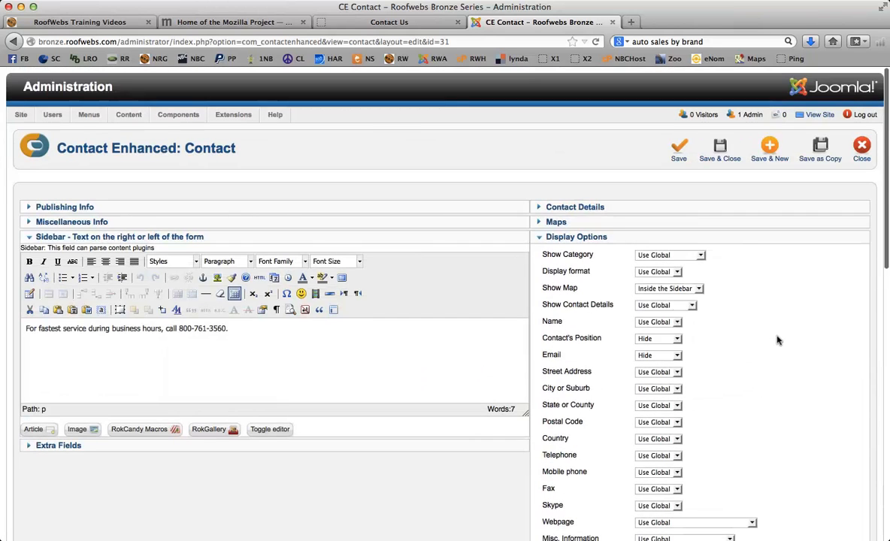
{"action": "left_click", "coordinate": [536, 237]}
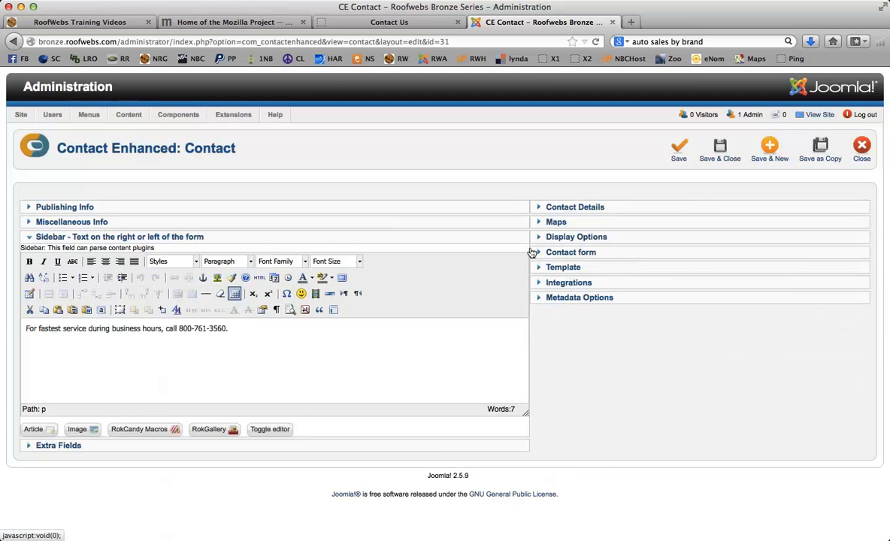
Step: Examine the Contact form options, focusing on the Captcha security question setting, and collapse the section
{"action": "left_click", "coordinate": [532, 253]}
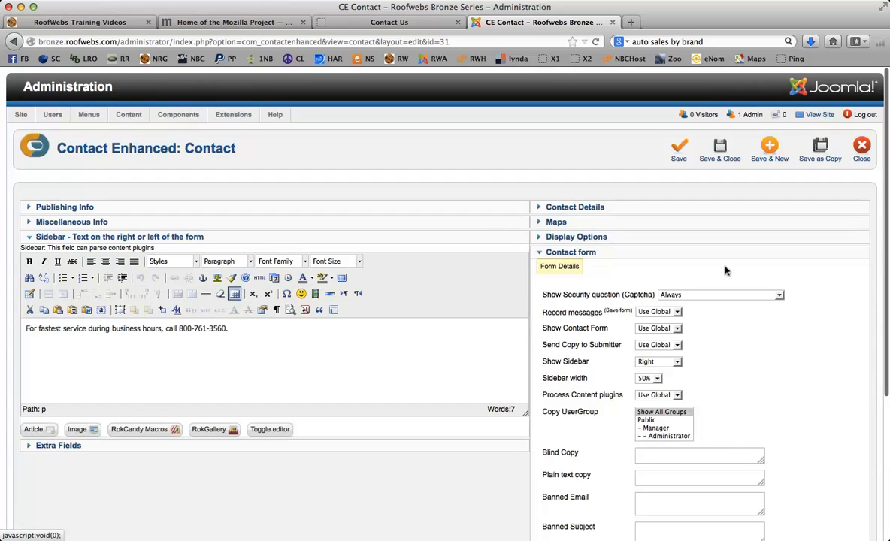
{"action": "scroll", "coordinate": [799, 284], "scroll_direction": "down", "scroll_amount": 1}
{"action": "scroll", "coordinate": [798, 284], "scroll_direction": "down", "scroll_amount": 5}
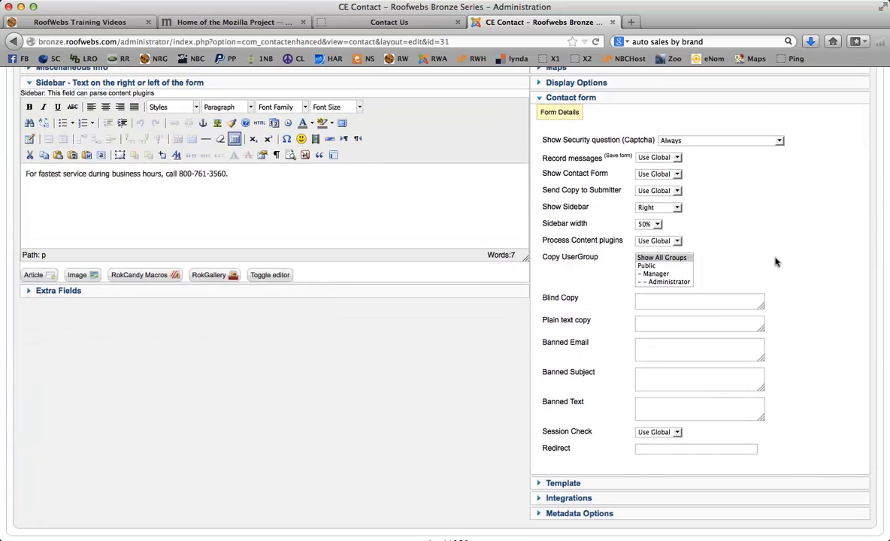
{"action": "mouse_move", "coordinate": [646, 140]}
{"action": "left_click", "coordinate": [531, 98]}
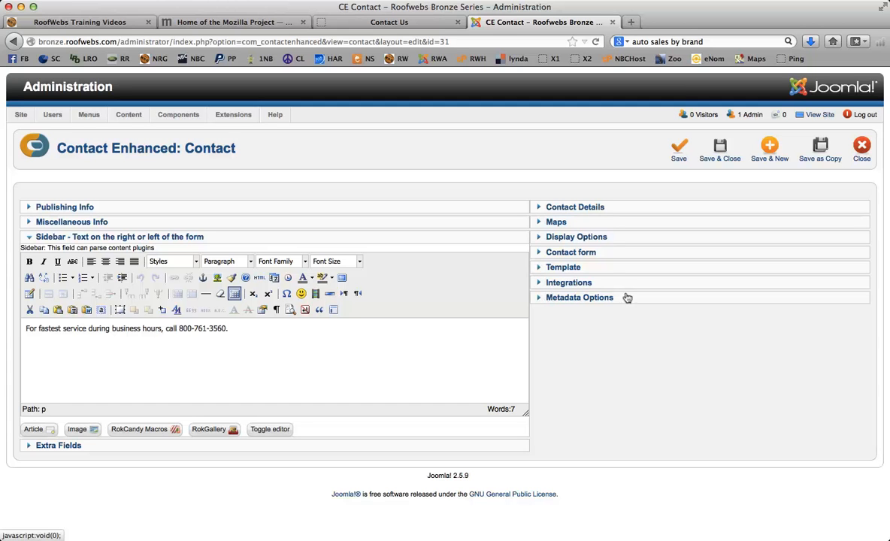
Step: Look over the contact's Metadata Options and Miscellaneous Info sections and collapse them
{"action": "left_click", "coordinate": [539, 299]}
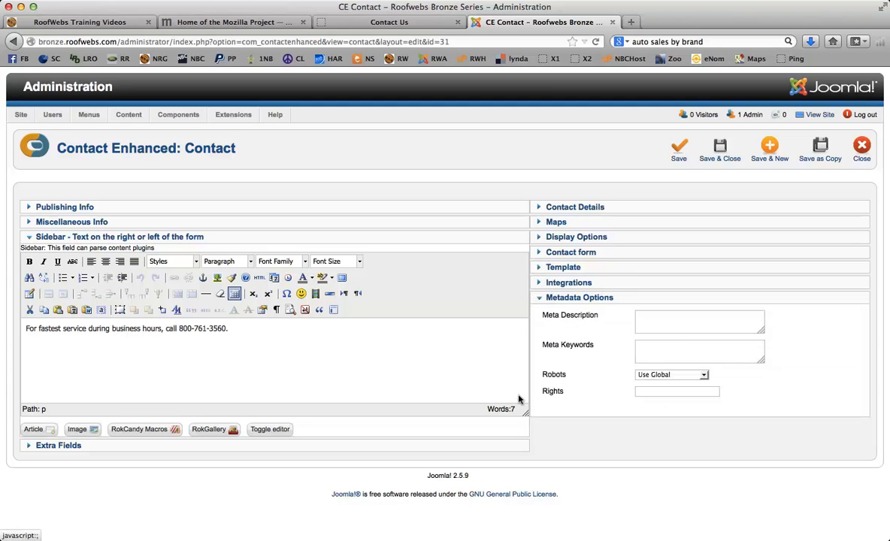
{"action": "left_click", "coordinate": [533, 300]}
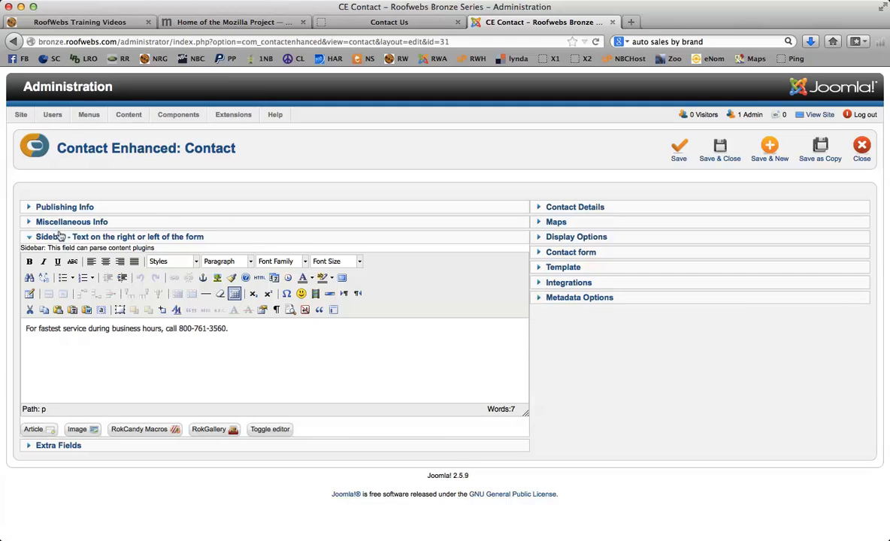
{"action": "left_click", "coordinate": [25, 222]}
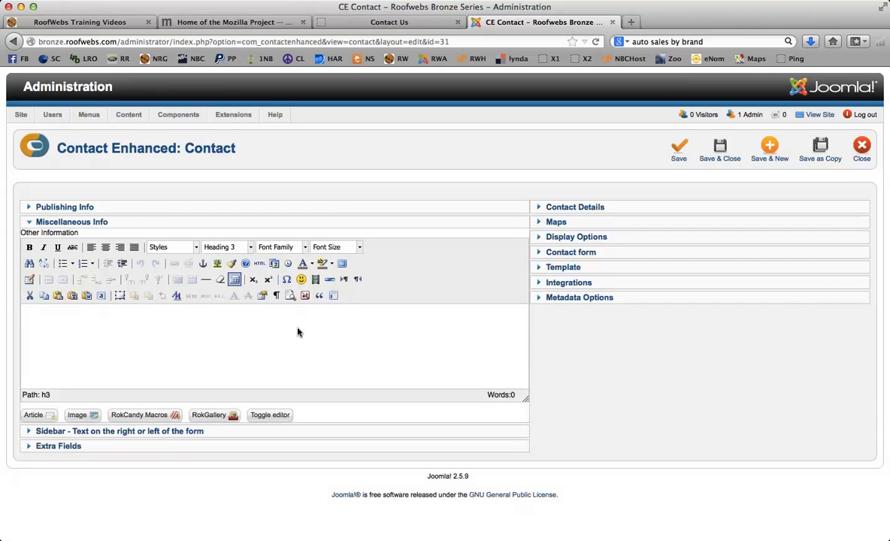
{"action": "left_click", "coordinate": [24, 222]}
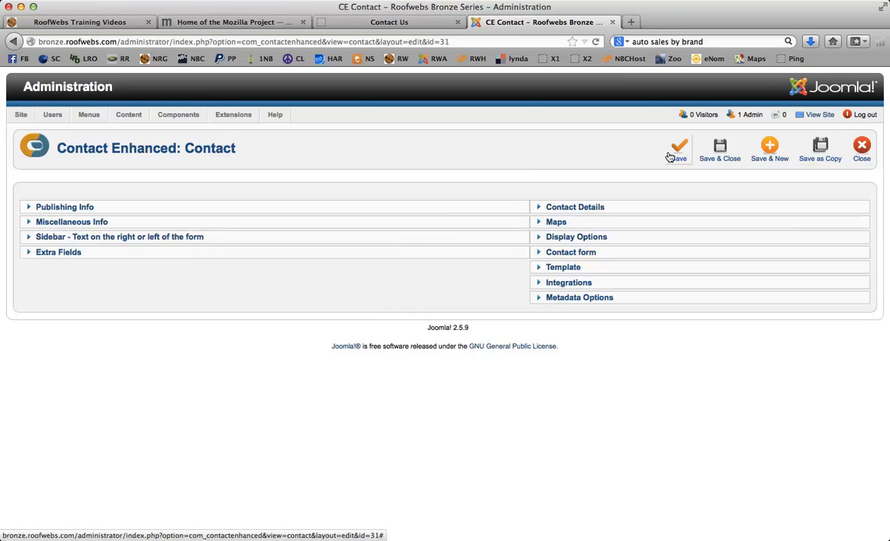
Step: Close the My Roofing Company contact without saving and open the Quick Contact entry for editing
{"action": "left_click", "coordinate": [862, 150]}
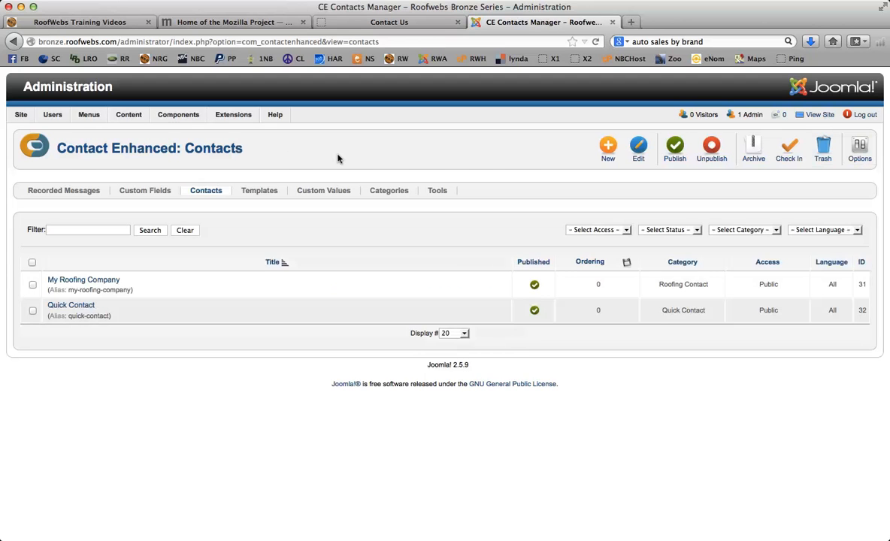
{"action": "left_click", "coordinate": [50, 305]}
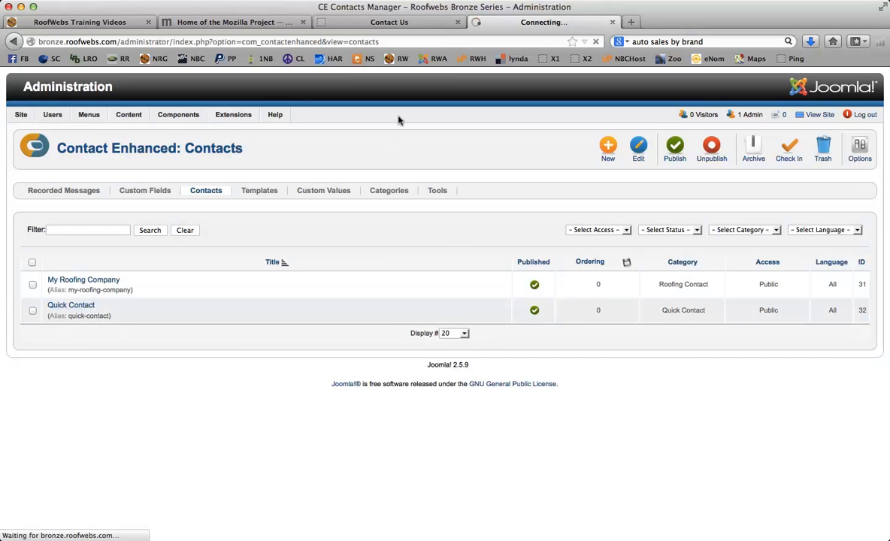
Step: Switch to the live site's home page and examine its Quick Contact form
{"action": "left_click", "coordinate": [391, 21]}
{"action": "left_click", "coordinate": [244, 69]}
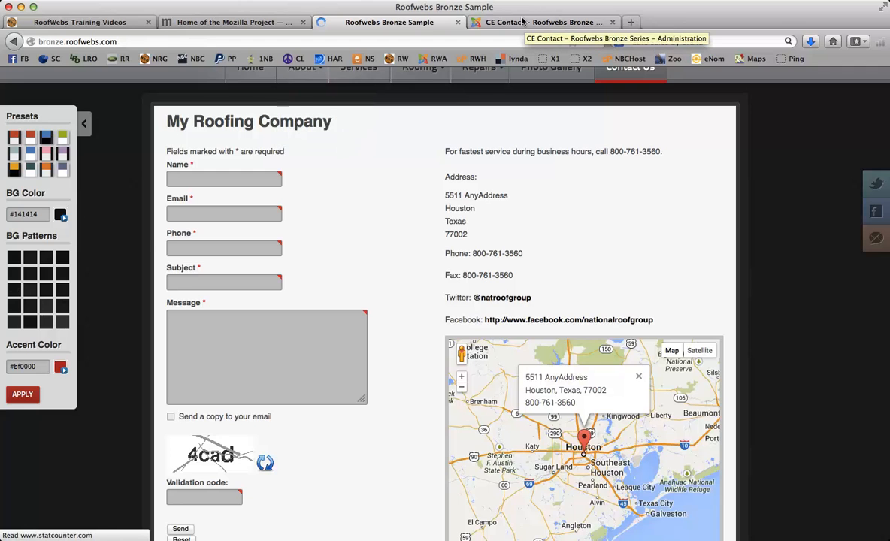
{"action": "scroll", "coordinate": [761, 210], "scroll_direction": "down", "scroll_amount": 5}
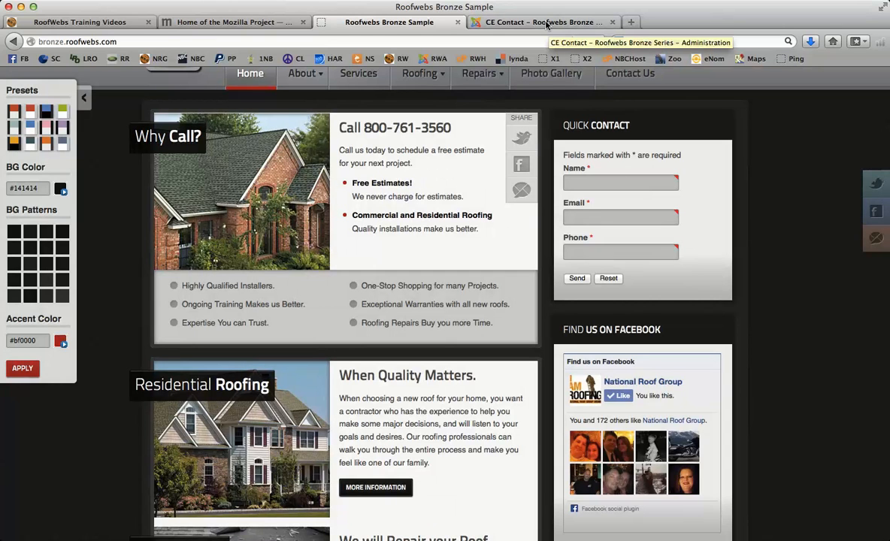
Step: Return to the Quick Contact editor and examine the Email field in its Contact Details
{"action": "left_click", "coordinate": [546, 22]}
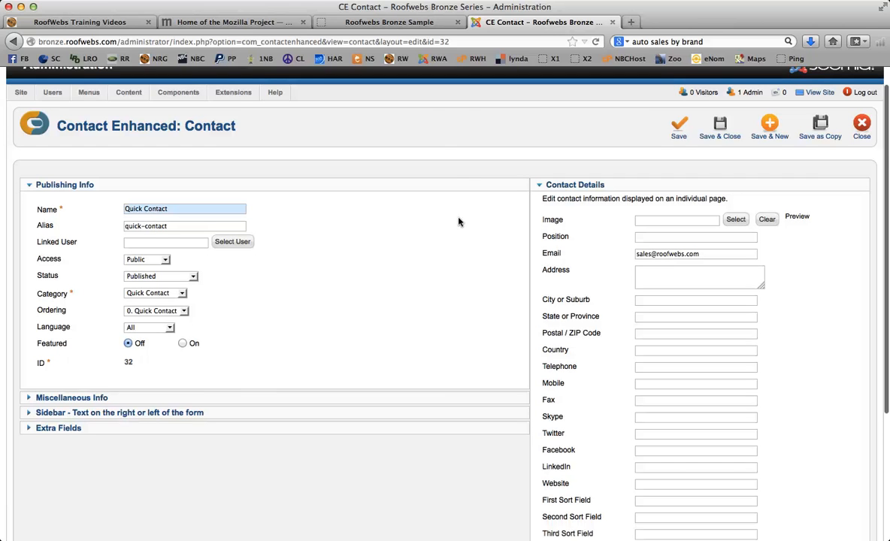
{"action": "scroll", "coordinate": [528, 241], "scroll_direction": "down", "scroll_amount": 2}
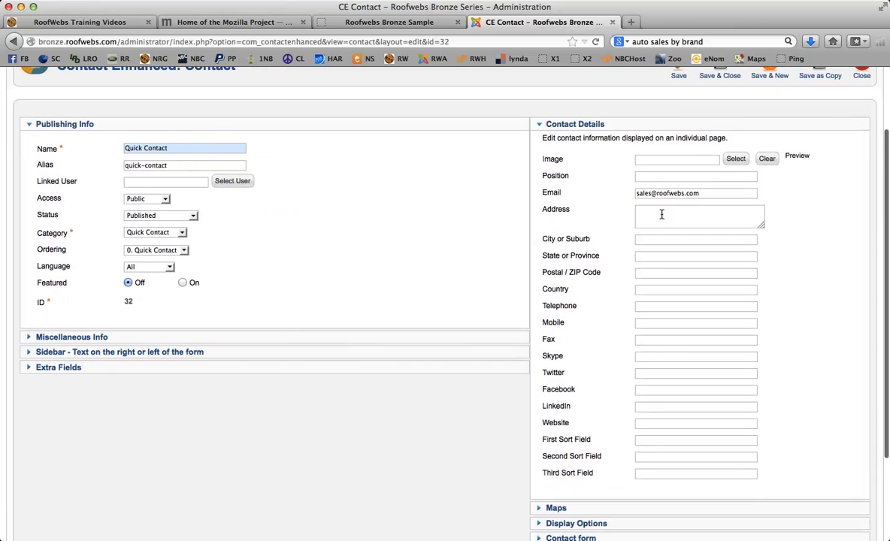
{"action": "left_click_drag", "start_coordinate": [704, 193], "coordinate": [635, 193]}
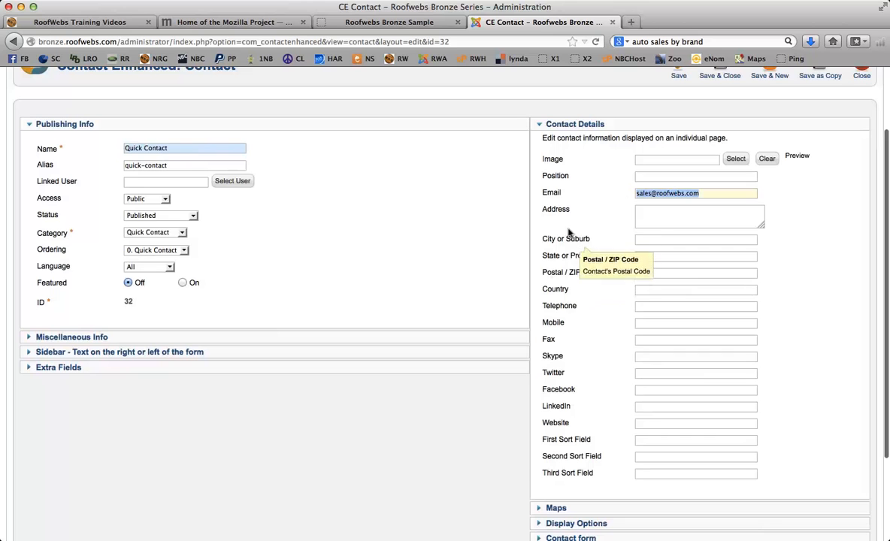
{"action": "left_click", "coordinate": [695, 192]}
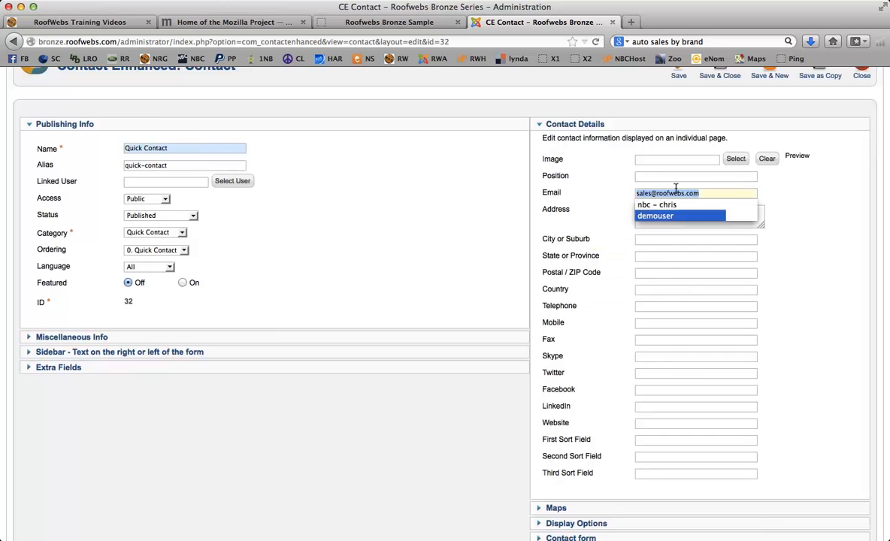
{"action": "left_click", "coordinate": [772, 194]}
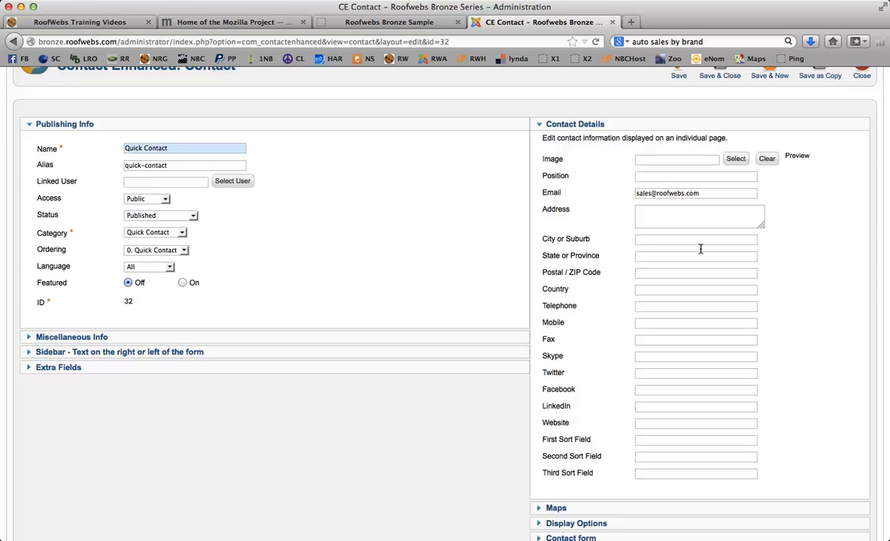
Step: Compare the Quick Contact settings with the Quick Contact form and surrounding sidebar on the live home page
{"action": "left_click", "coordinate": [389, 22]}
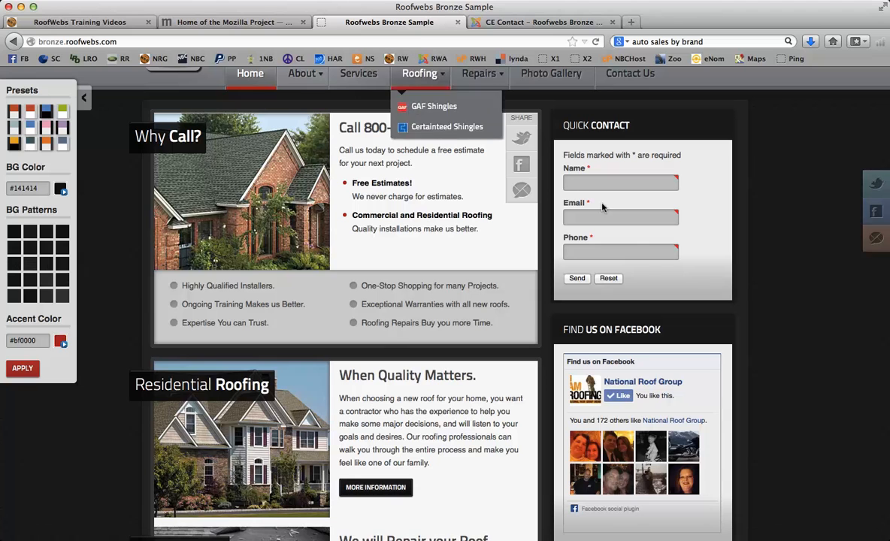
{"action": "left_click", "coordinate": [532, 21]}
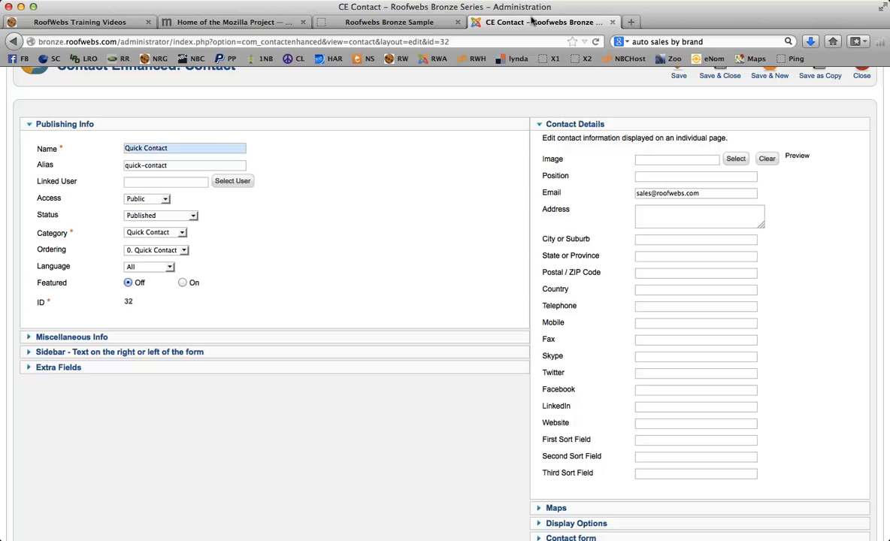
{"action": "left_click", "coordinate": [389, 21]}
{"action": "scroll", "coordinate": [568, 216], "scroll_direction": "down", "scroll_amount": 5}
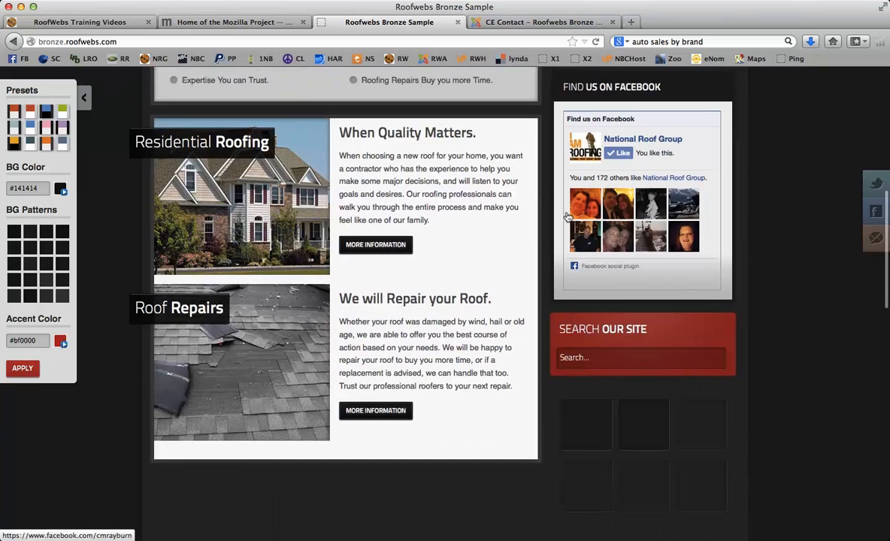
{"action": "scroll", "coordinate": [568, 216], "scroll_direction": "down", "scroll_amount": 2}
{"action": "scroll", "coordinate": [569, 216], "scroll_direction": "up", "scroll_amount": 5}
{"action": "scroll", "coordinate": [573, 218], "scroll_direction": "up", "scroll_amount": 1}
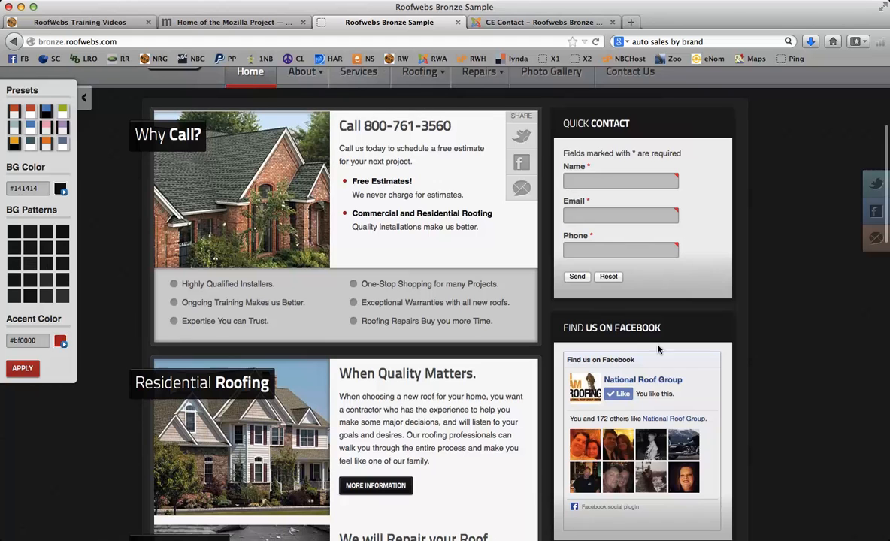
Step: Return to the Quick Contact editor and close it without saving
{"action": "left_click", "coordinate": [540, 23]}
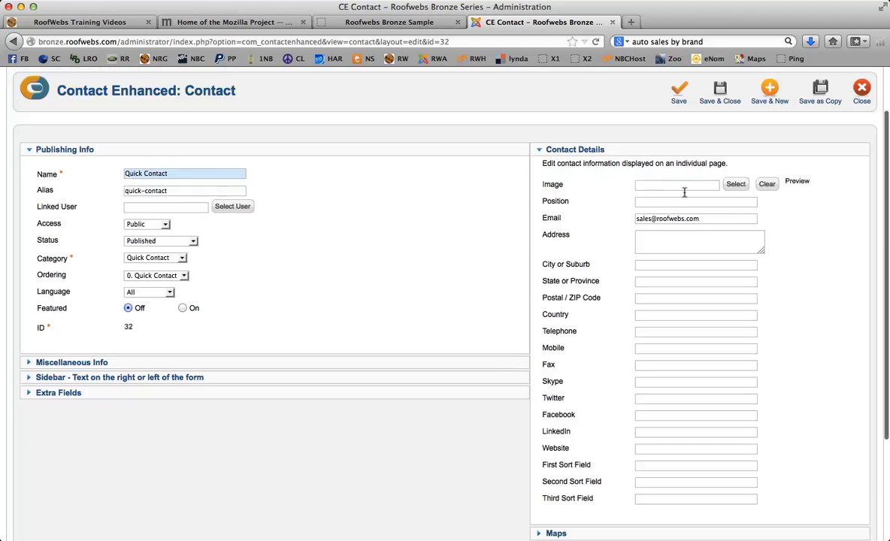
{"action": "scroll", "coordinate": [677, 190], "scroll_direction": "up", "scroll_amount": 2}
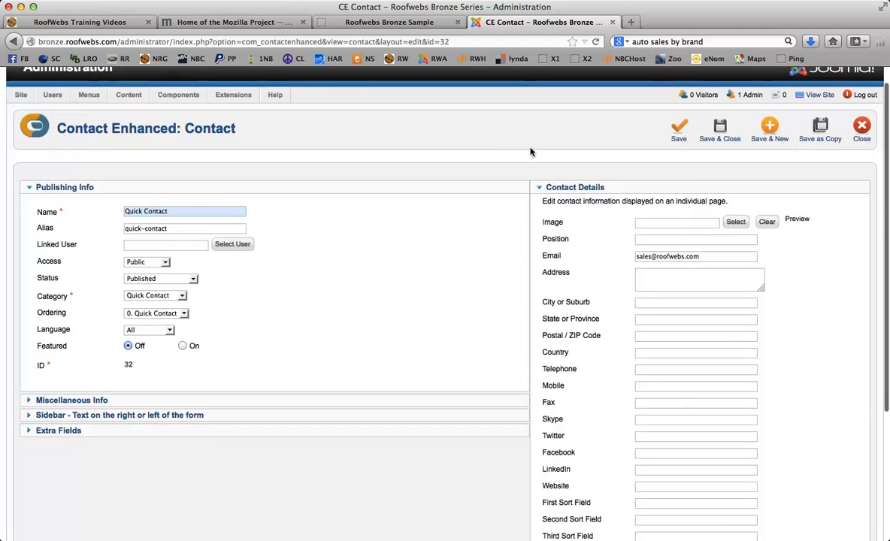
{"action": "left_click", "coordinate": [861, 129]}
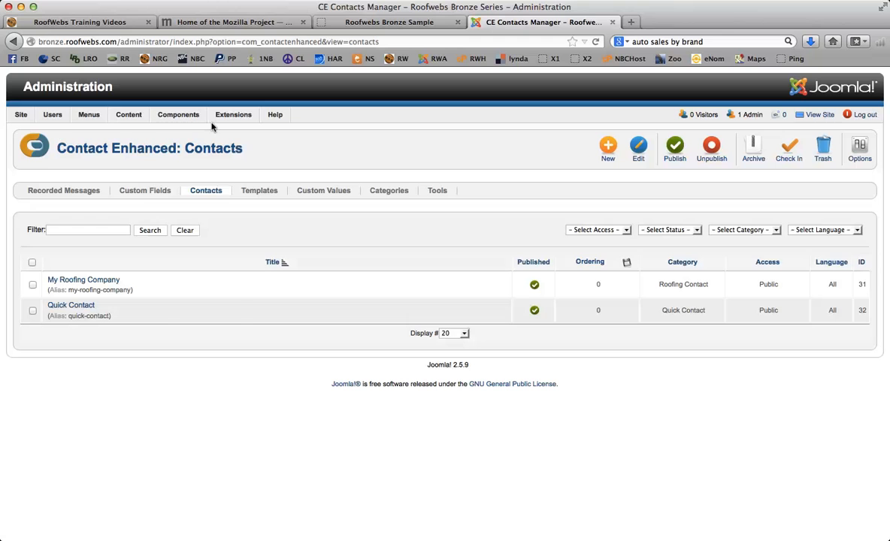
Step: Open the Recorded Messages list of the Contact Enhanced component and examine the stored form submissions
{"action": "mouse_move", "coordinate": [179, 115]}
{"action": "mouse_move", "coordinate": [188, 152]}
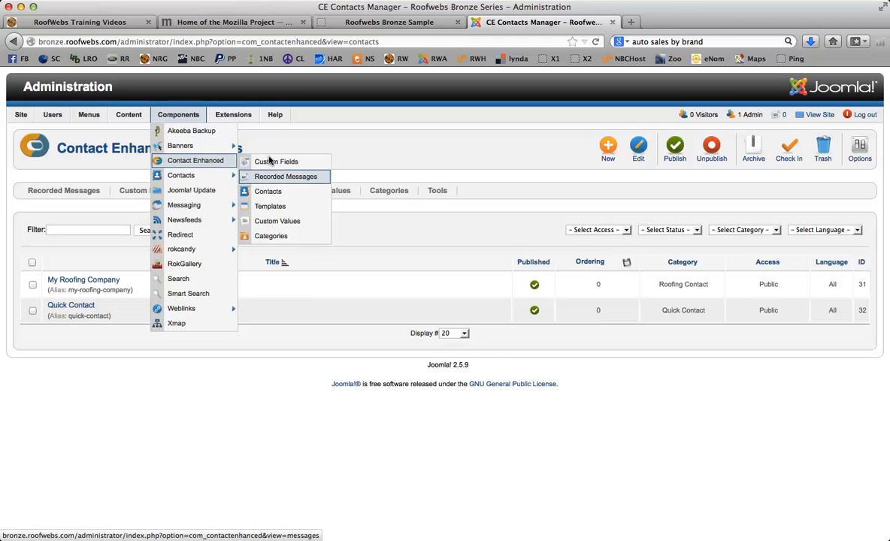
{"action": "left_click", "coordinate": [265, 175]}
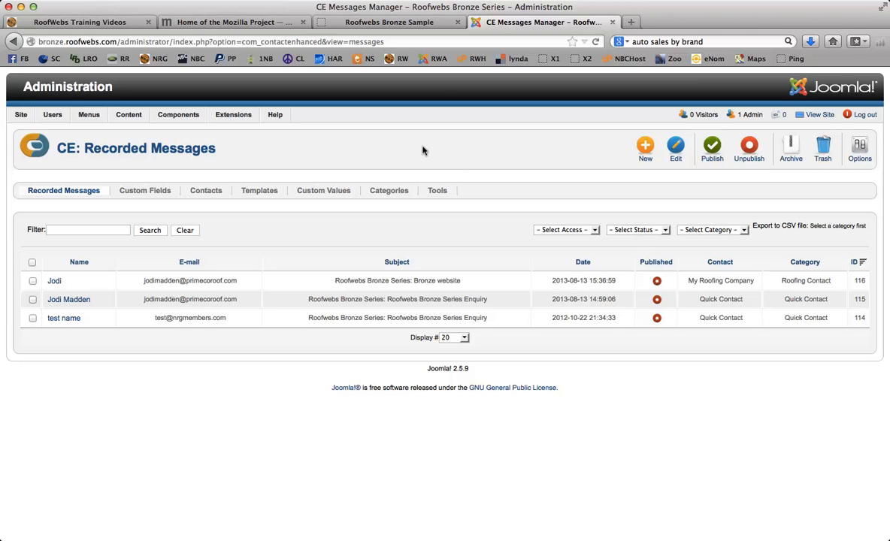
Step: Switch to the live site, open its Contact Us page and examine the contact form, map and footer contact details
{"action": "left_click", "coordinate": [391, 23]}
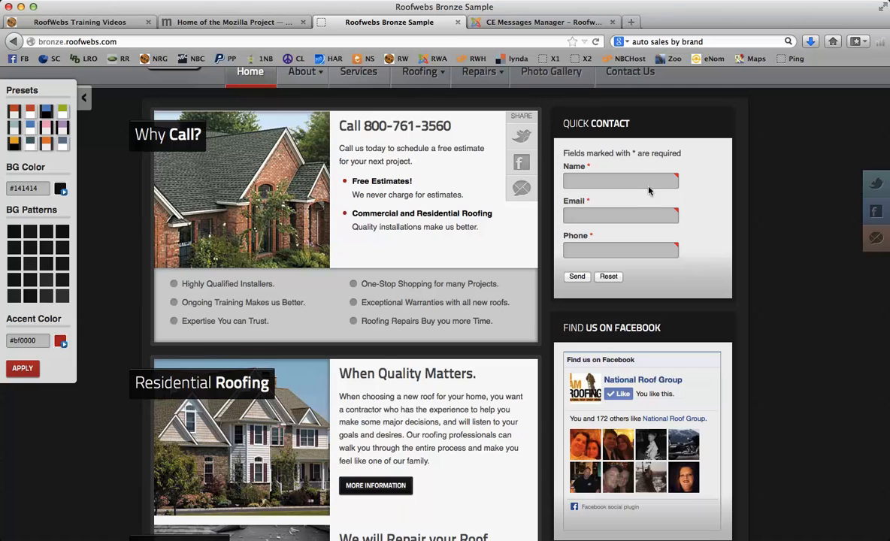
{"action": "scroll", "coordinate": [642, 180], "scroll_direction": "up", "scroll_amount": 3}
{"action": "left_click", "coordinate": [627, 232]}
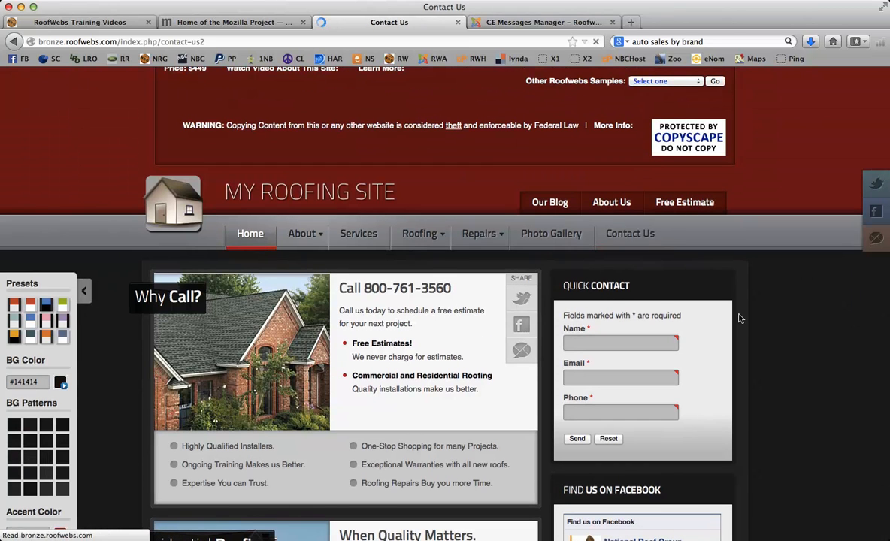
{"action": "scroll", "coordinate": [749, 308], "scroll_direction": "down", "scroll_amount": 10}
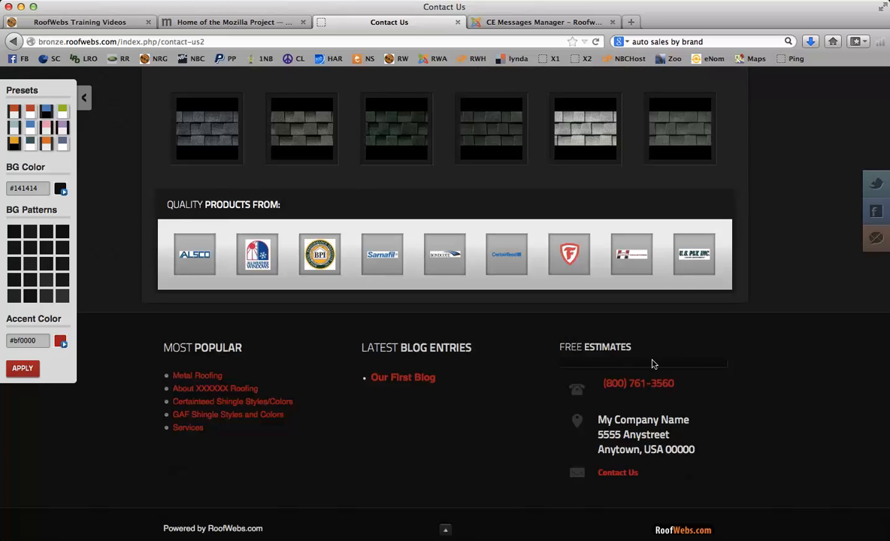
{"action": "scroll", "coordinate": [749, 347], "scroll_direction": "up", "scroll_amount": 10}
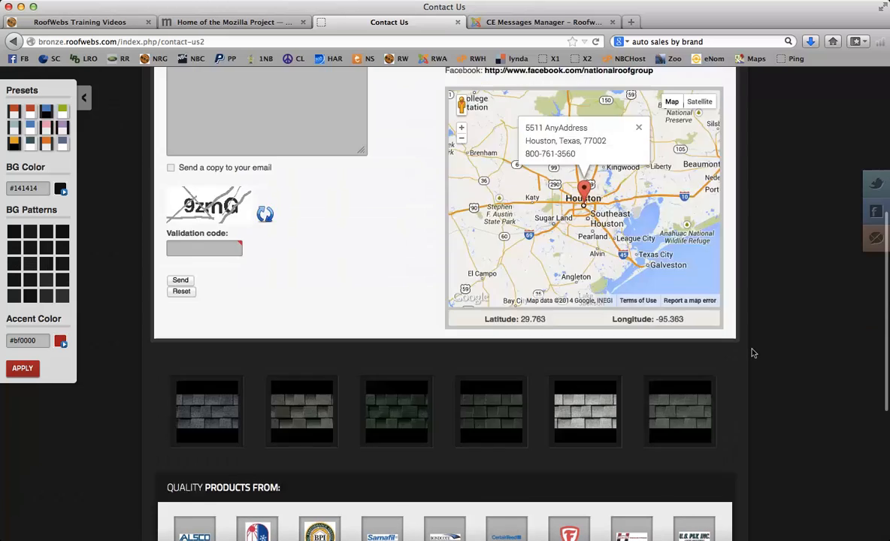